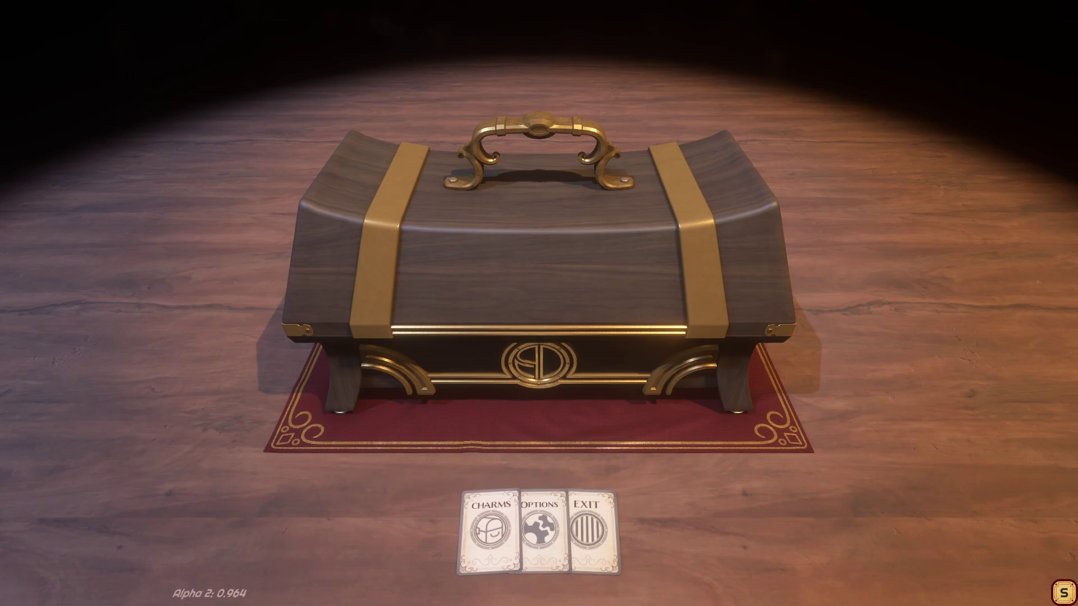
- Open the Game options' User Generated Content settings and its mature content category list
left_click(539, 494)
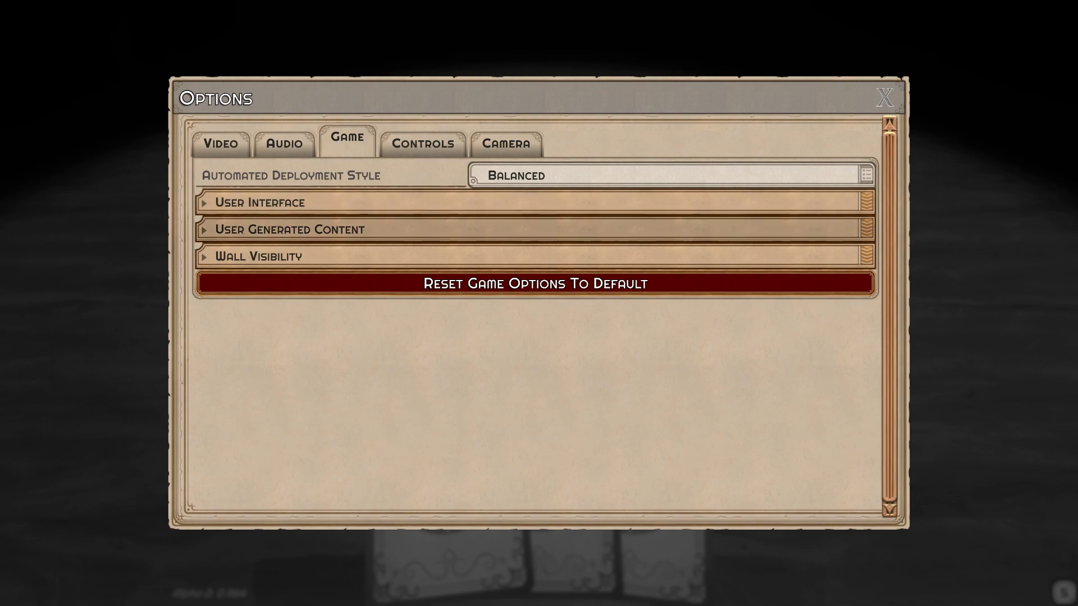
left_click(535, 229)
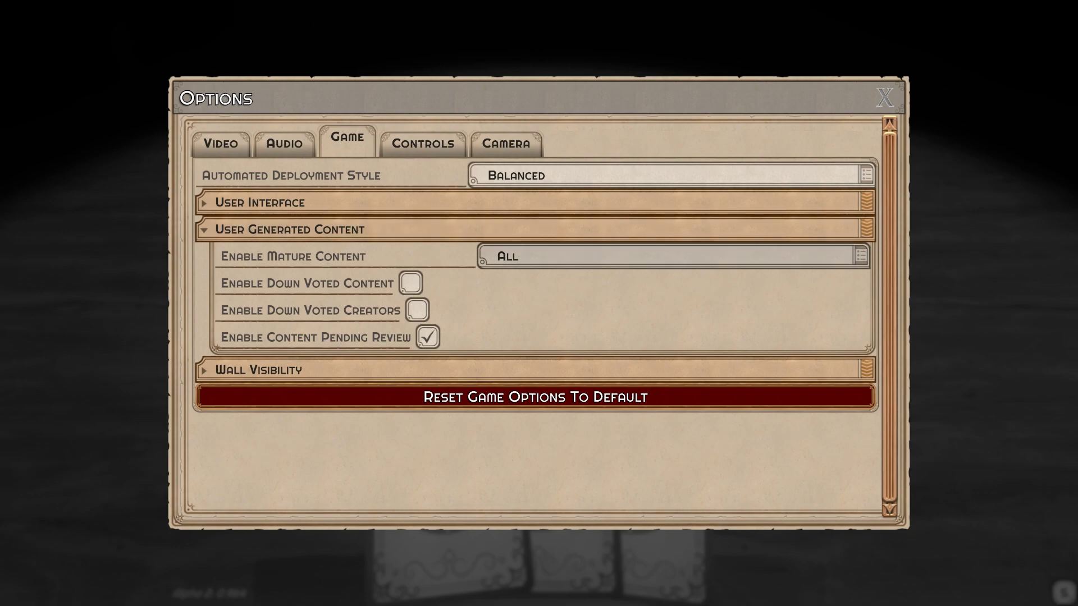
left_click(673, 256)
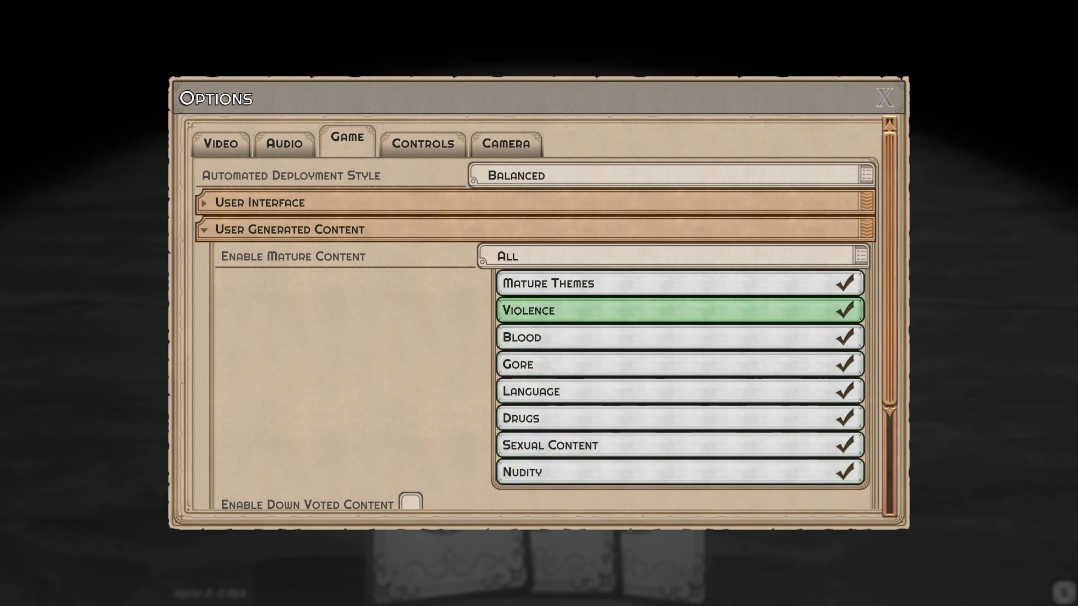
- Turn Language and Gore off and back on, leaving mature content allowed for All
left_click(673, 391)
left_click(674, 364)
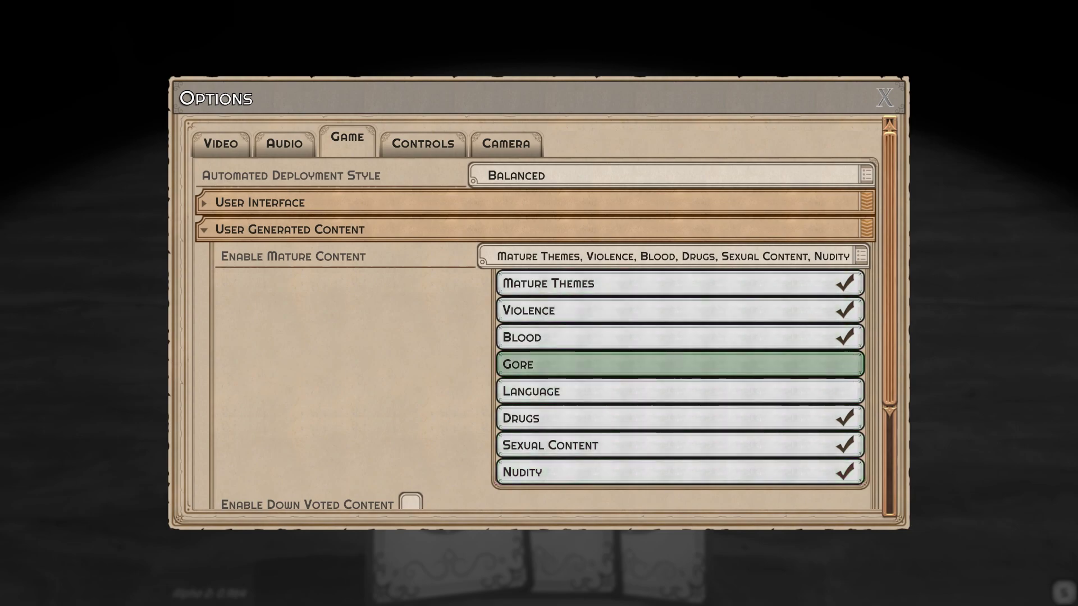
left_click(674, 391)
left_click(674, 364)
left_click(645, 256)
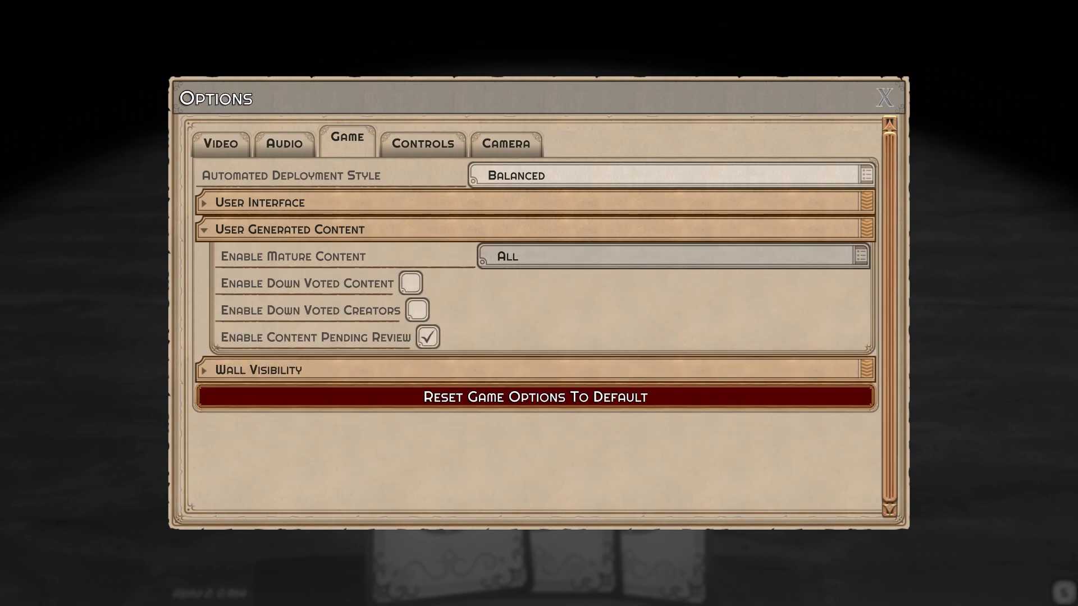
left_click(674, 256)
left_click(673, 256)
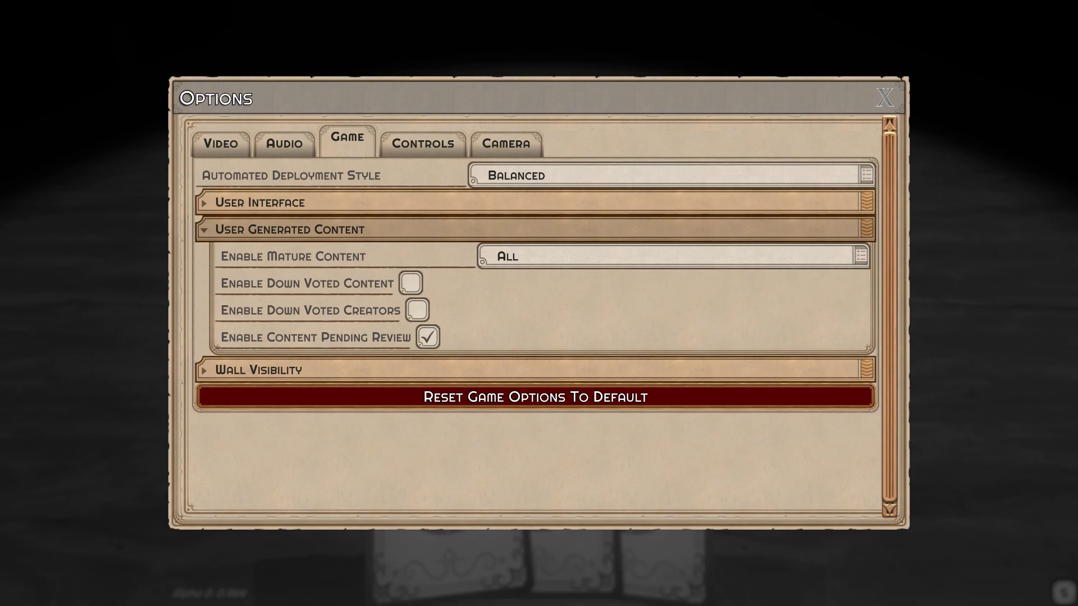
- Close Options and load the Ability Creation scene showing the Shadow Bolt ability
left_click(359, 229)
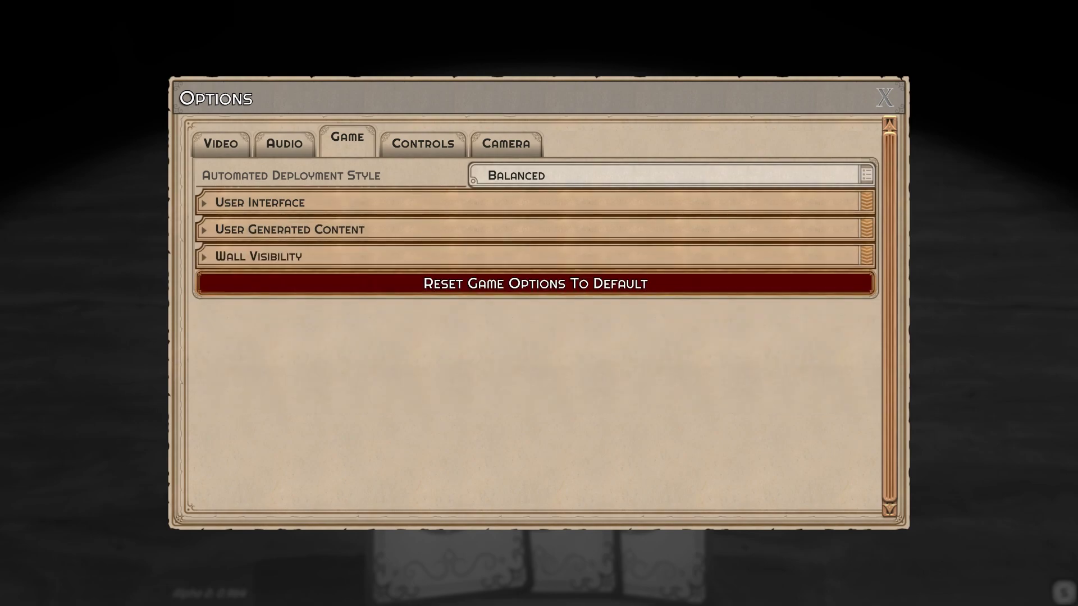
key("Escape")
left_click(1063, 593)
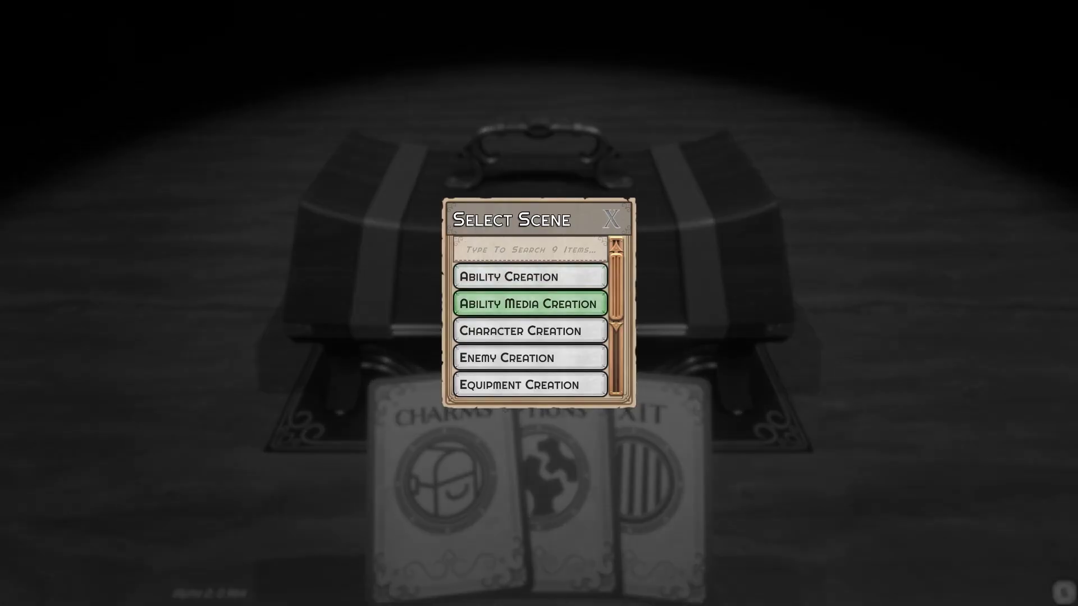
scroll(533, 307, "down", 2)
key("Up")
key("Up")
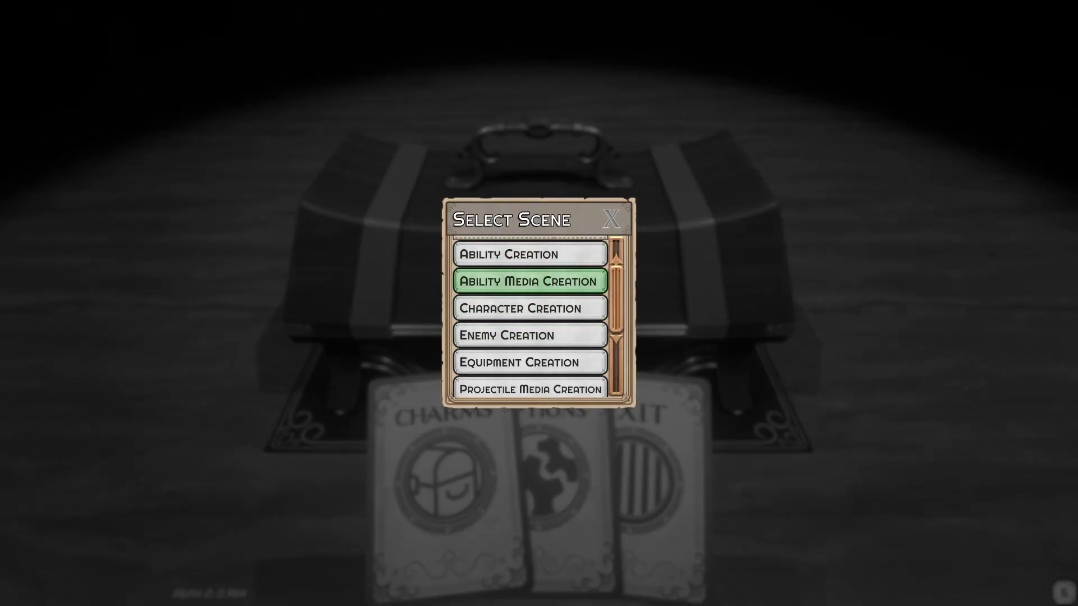
key("Up")
key("Return")
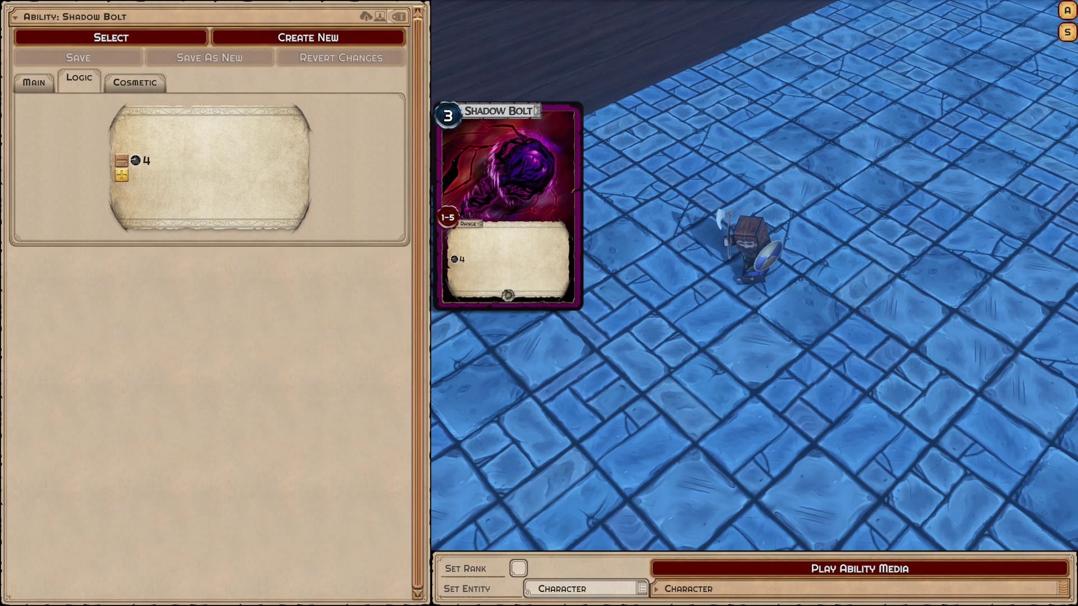
- Open the preview character picker, cycle the Ours/Yours/Others source filters, and move to page 2
left_click(688, 588)
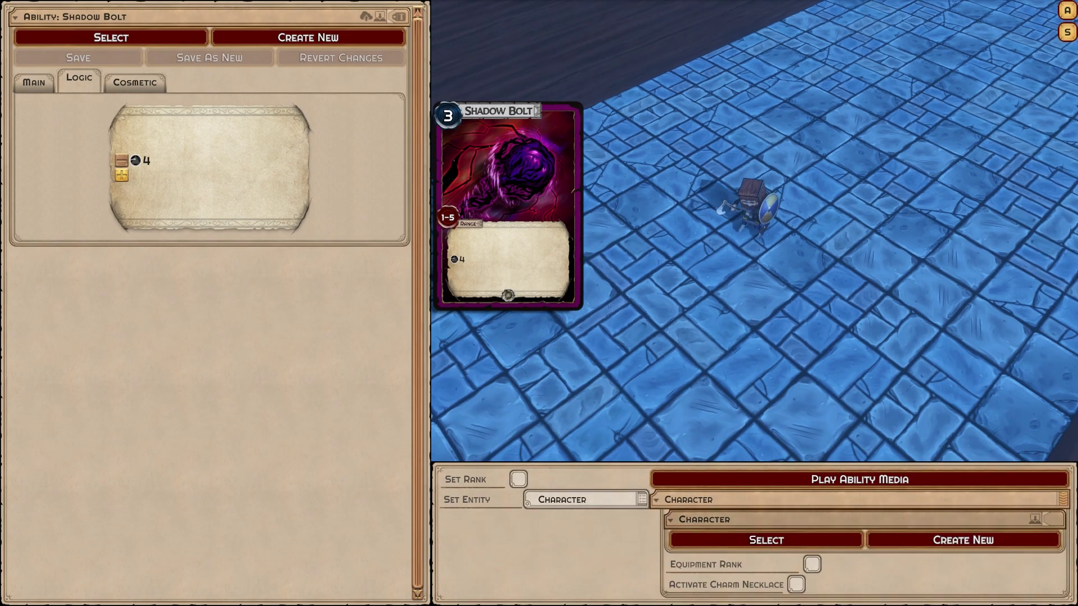
left_click(804, 540)
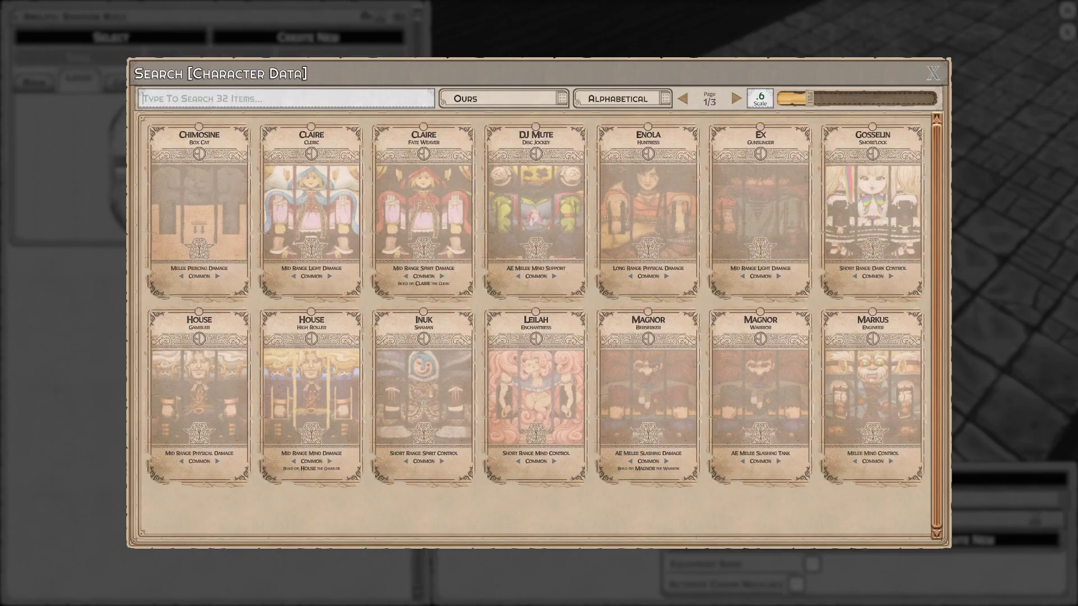
left_click(499, 98)
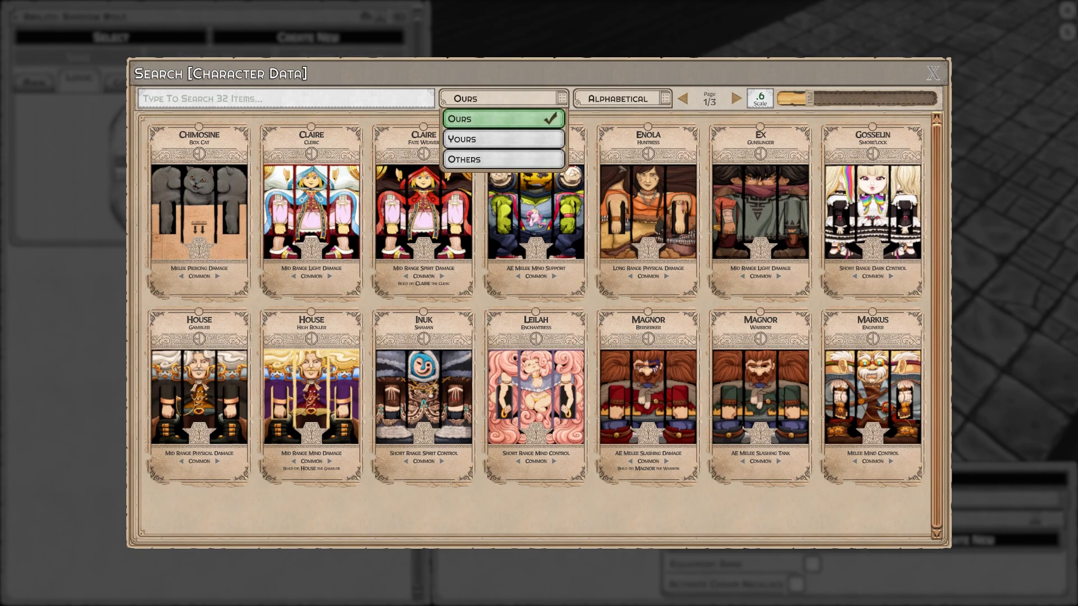
left_click(503, 139)
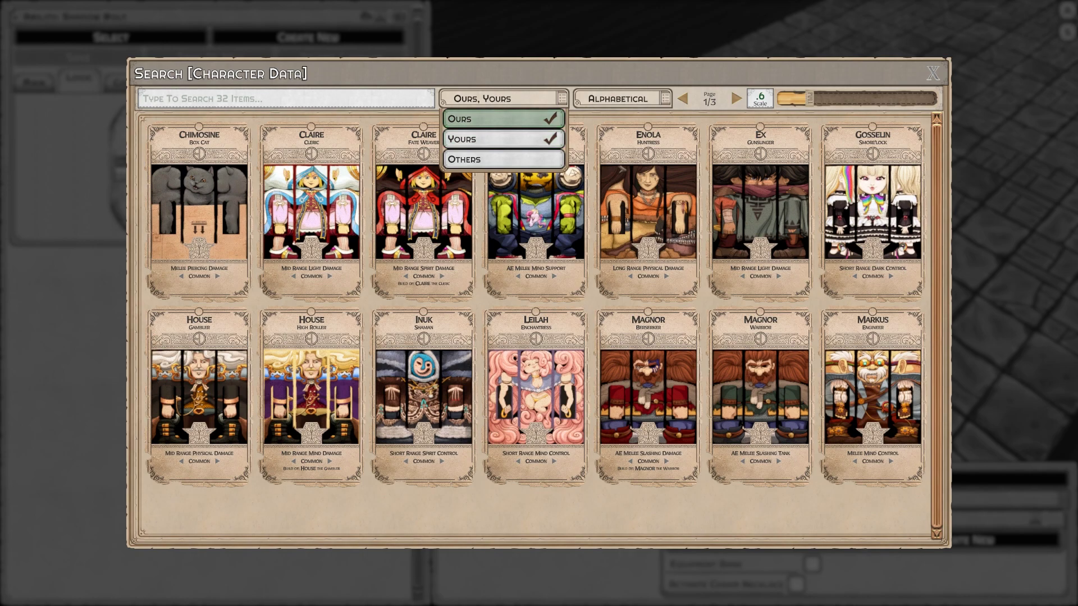
left_click(503, 118)
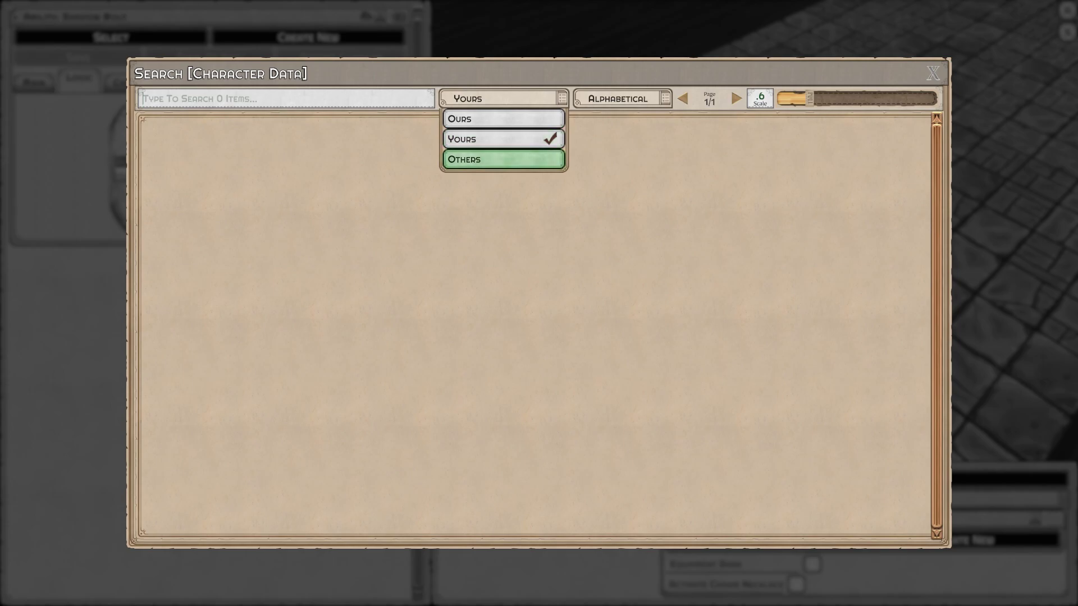
left_click(503, 159)
left_click(503, 139)
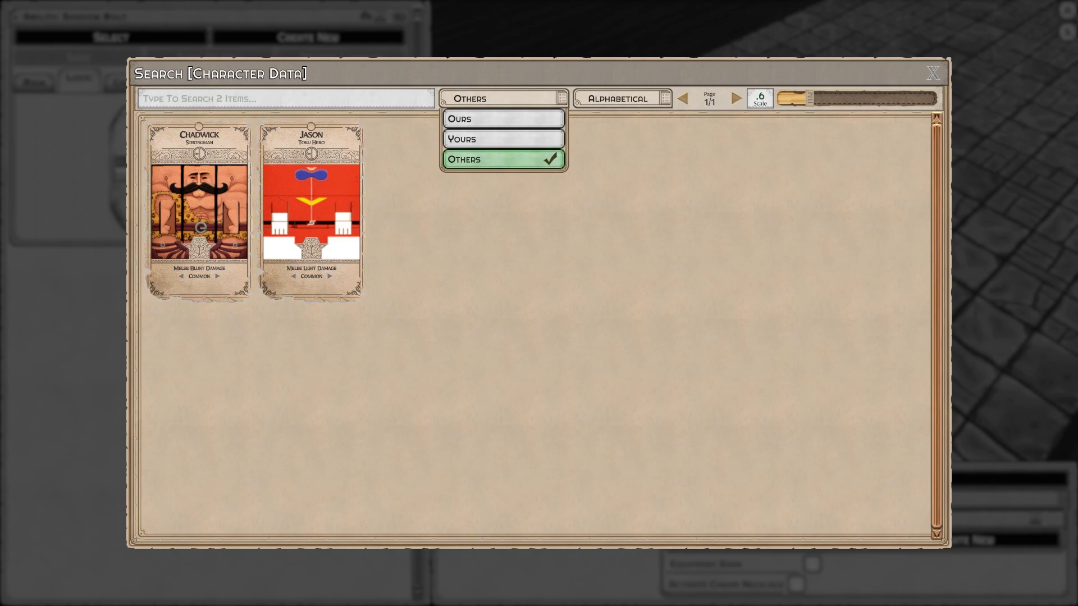
left_click(504, 138)
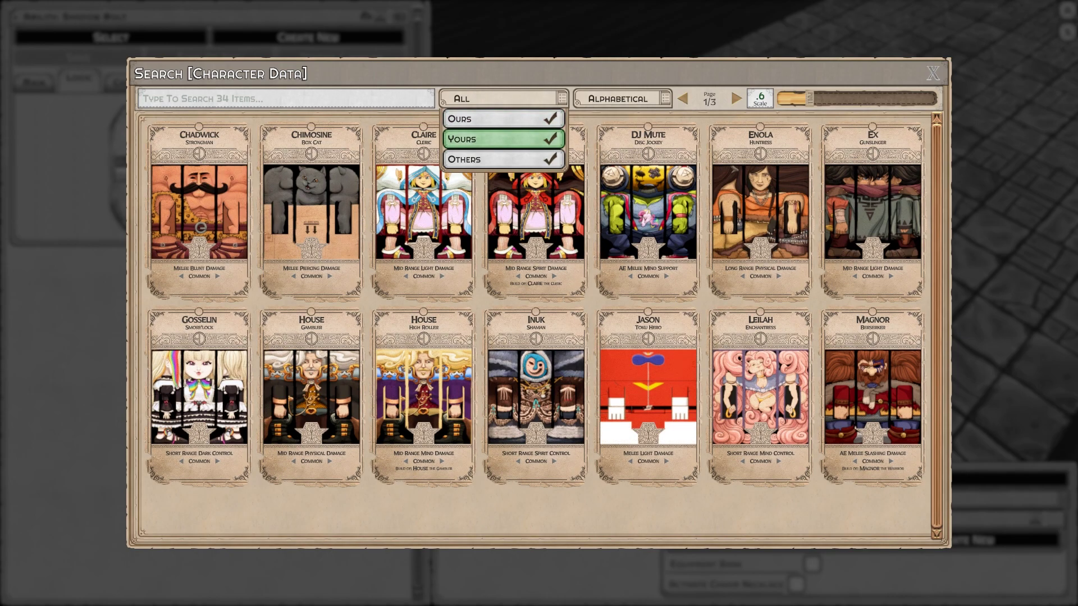
left_click(504, 138)
left_click(504, 159)
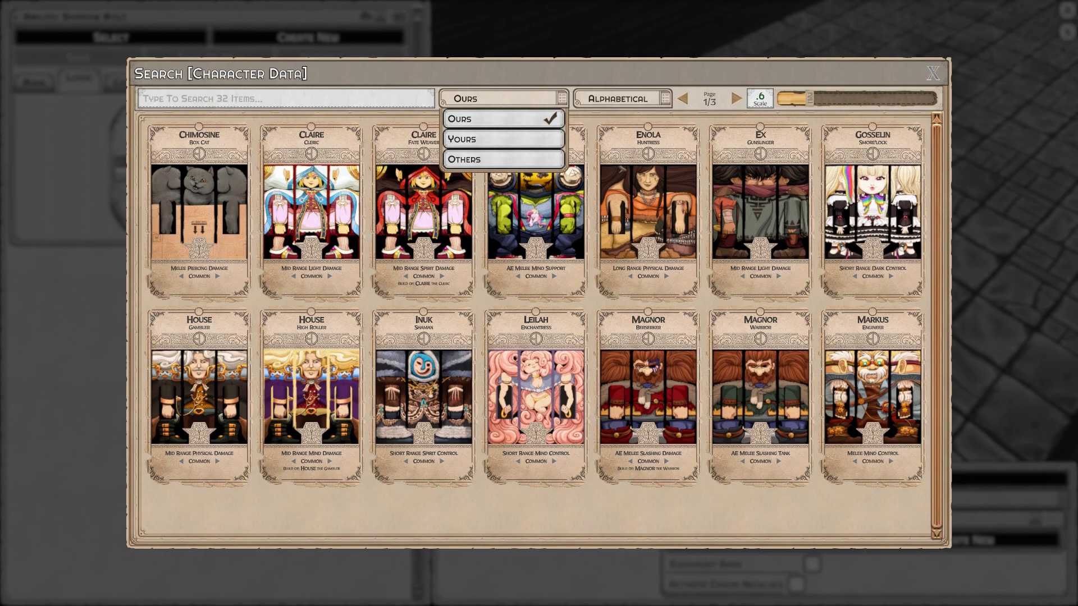
left_click(736, 98)
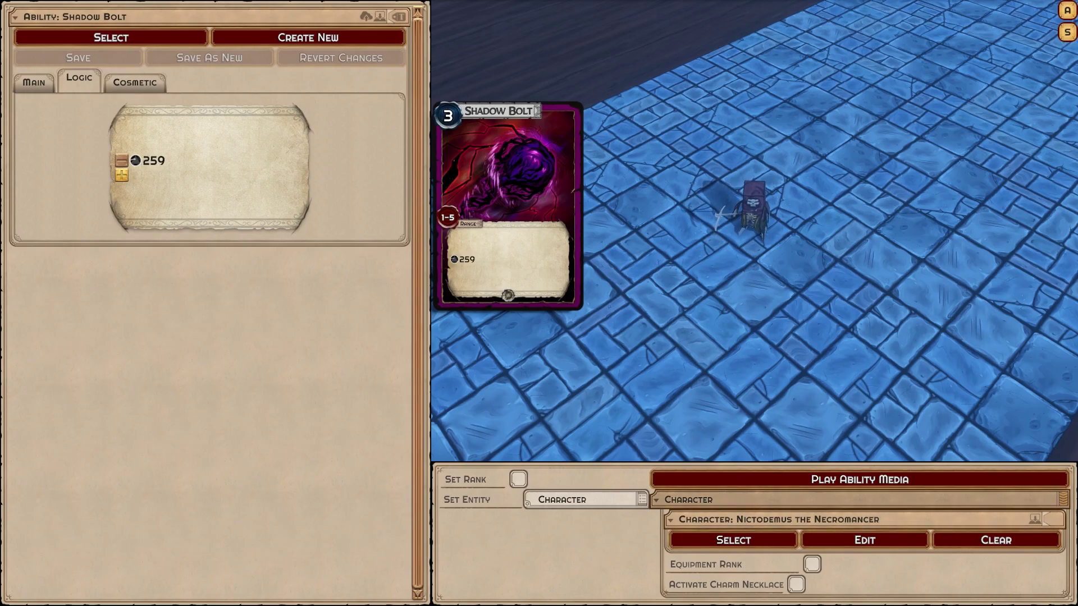
- Collapse the Character foldout under the Shadow Bolt preview
left_click(860, 500)
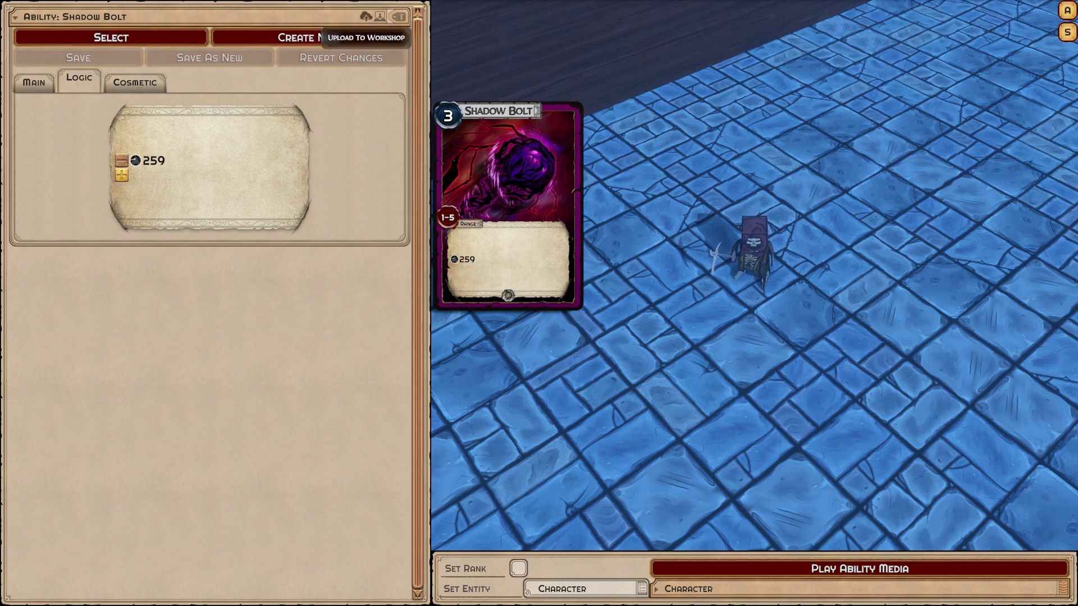
- Open Shadow Bolt's Workshop upload dialog and its Visibility choices, currently Public
left_click(366, 16)
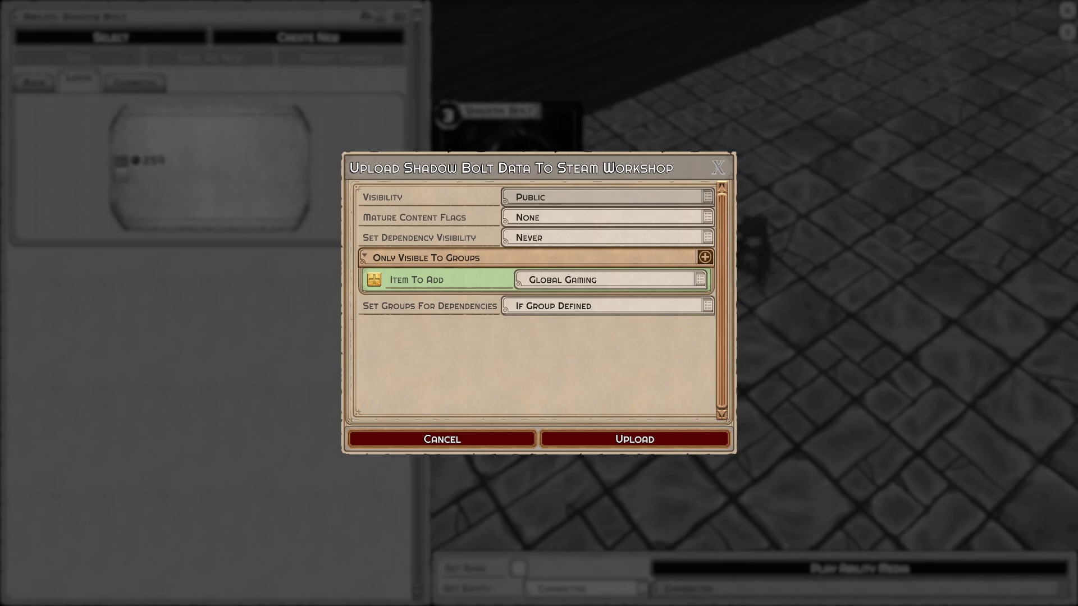
left_click(603, 198)
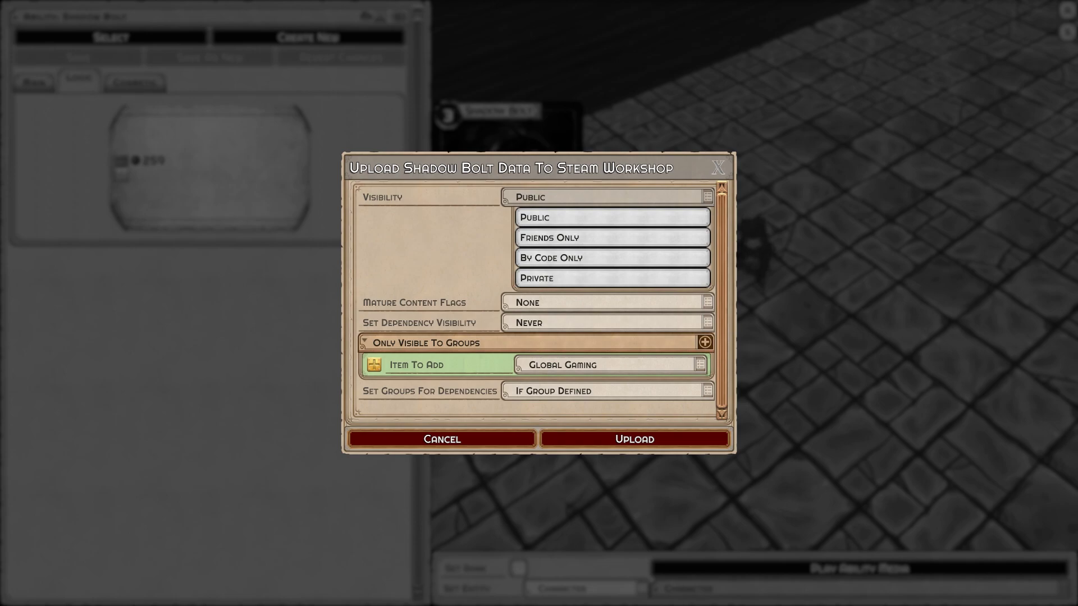
- Leave Mature Content Flags at None after trying Violence, then open the dependency visibility choices
left_click(607, 197)
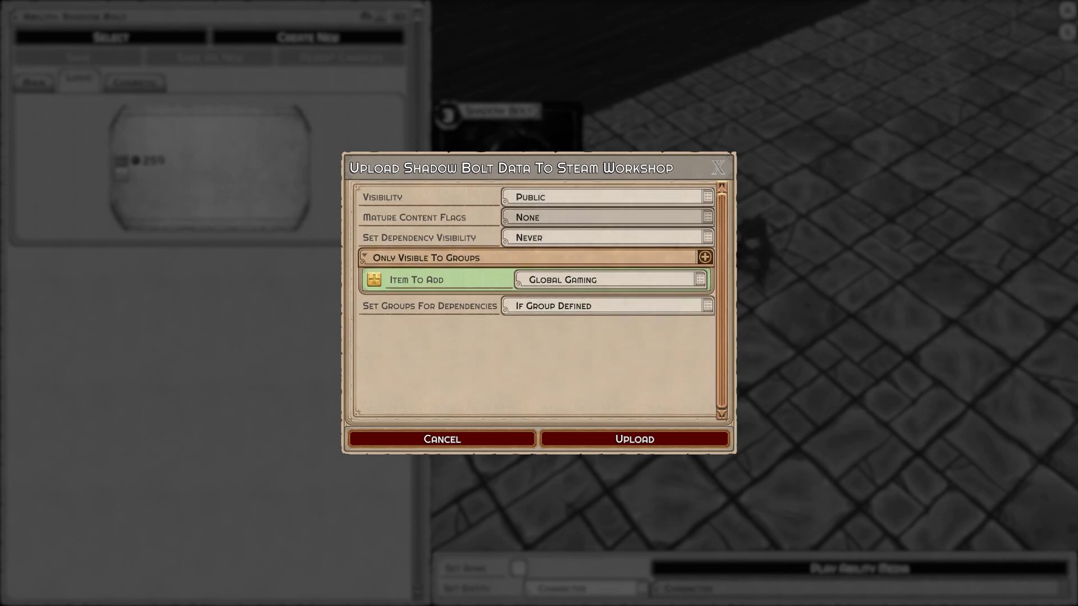
left_click(607, 217)
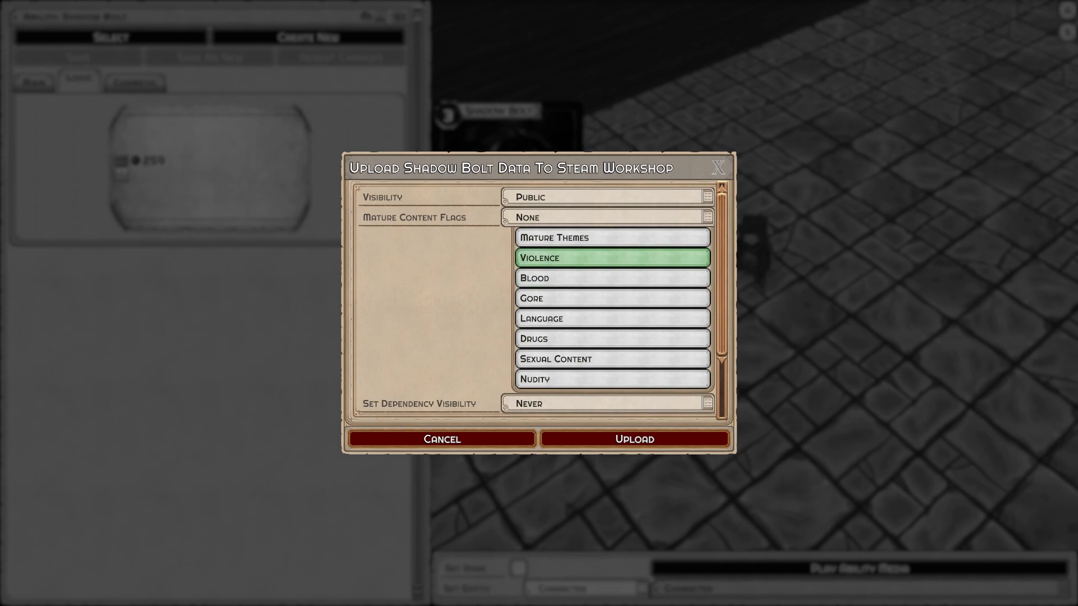
left_click(612, 258)
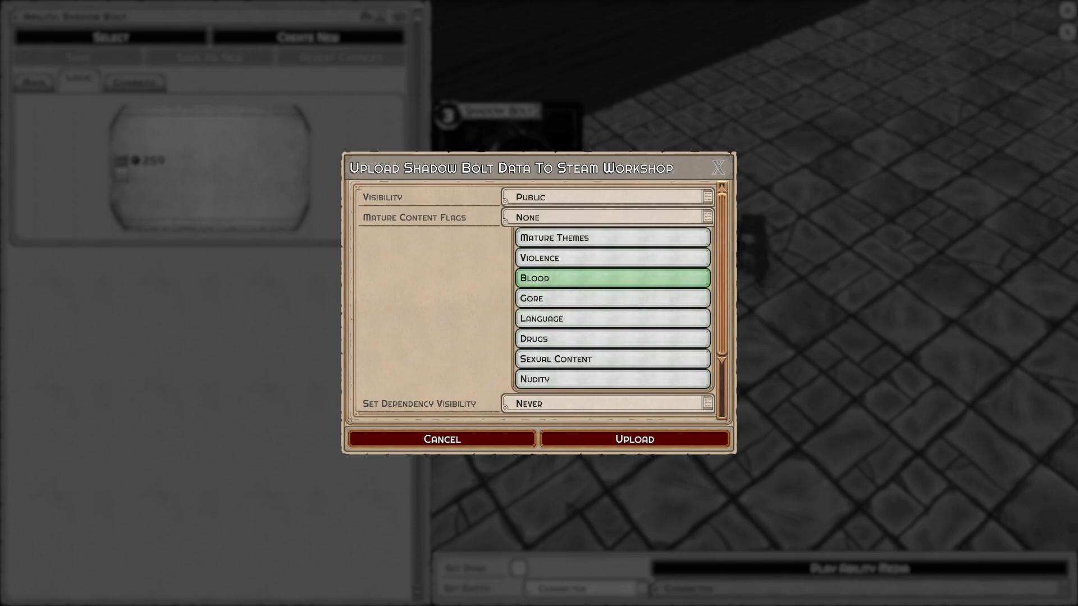
left_click(608, 218)
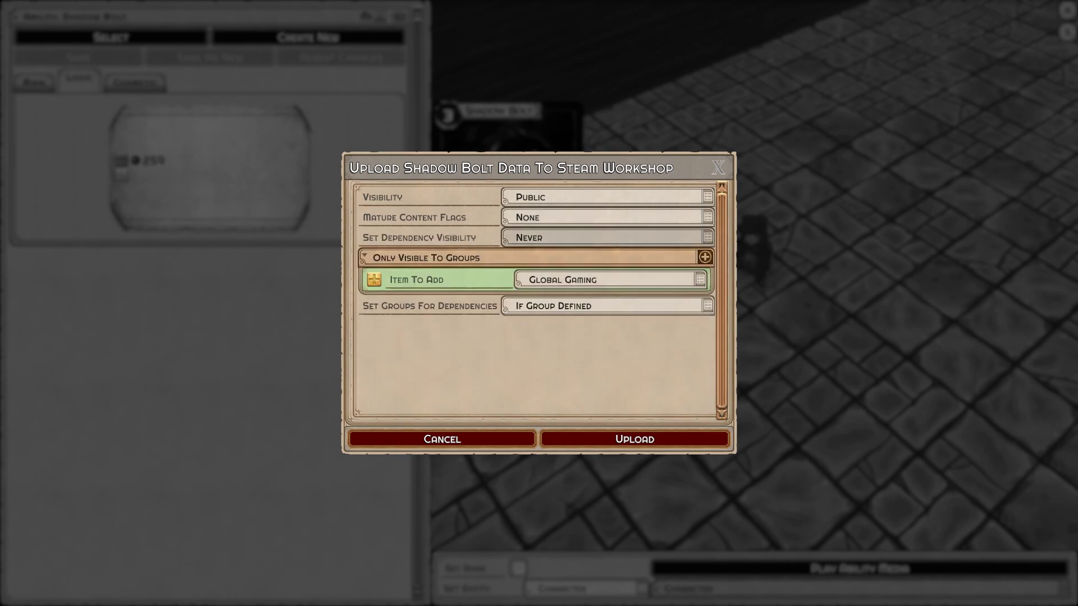
left_click(607, 237)
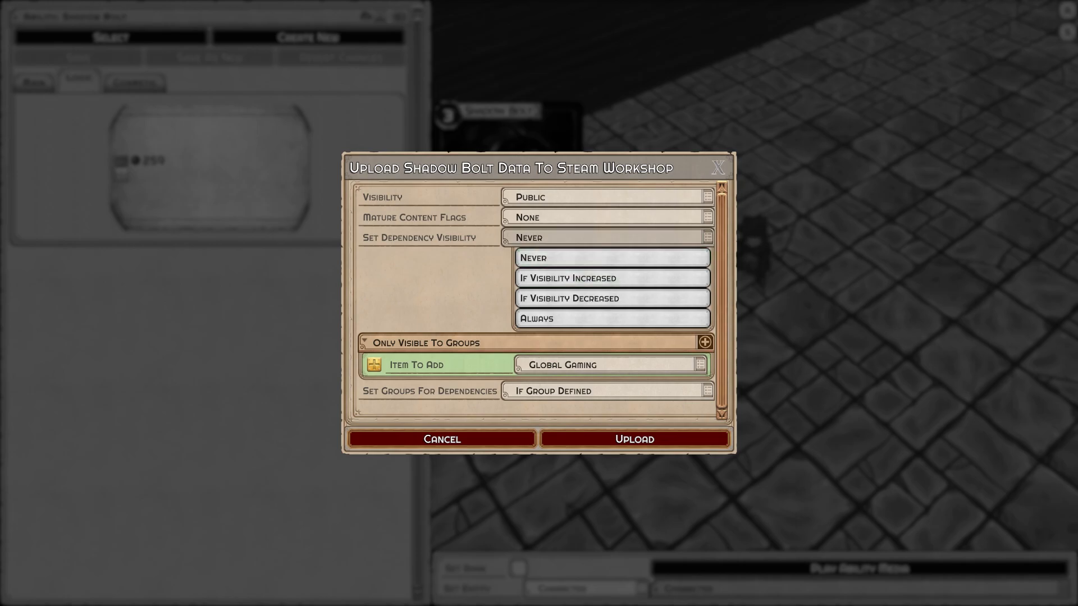
- Try Friends Only visibility for the upload, then set it back to Public
left_click(606, 237)
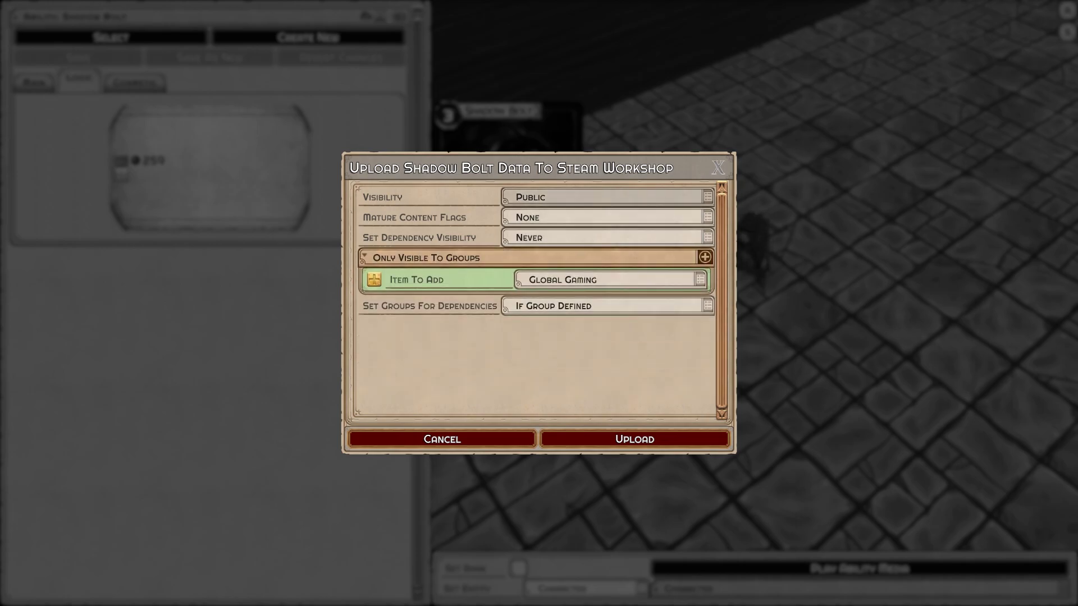
left_click(606, 197)
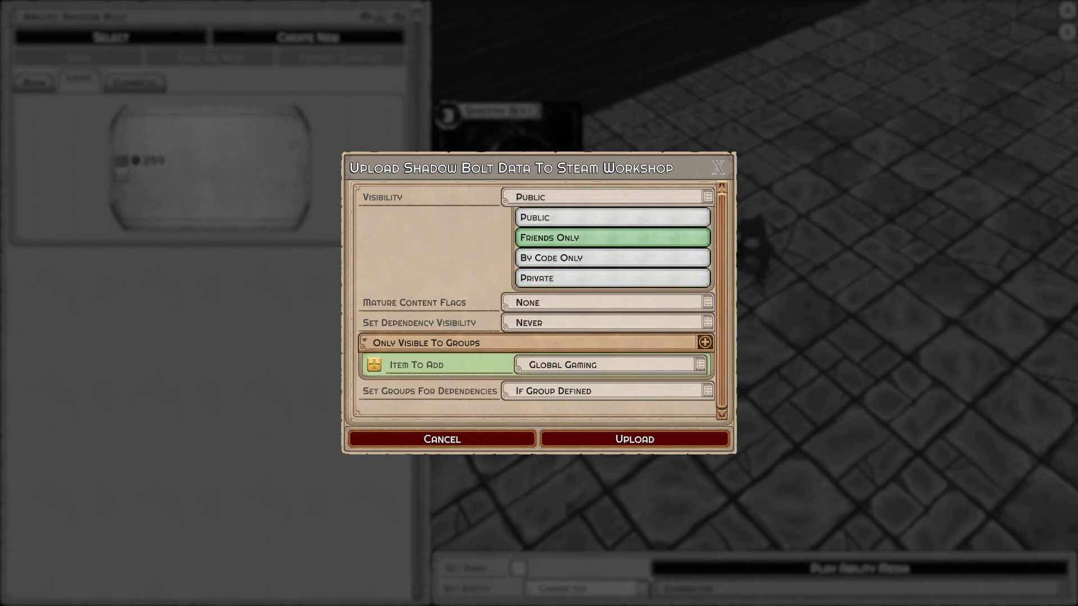
left_click(611, 237)
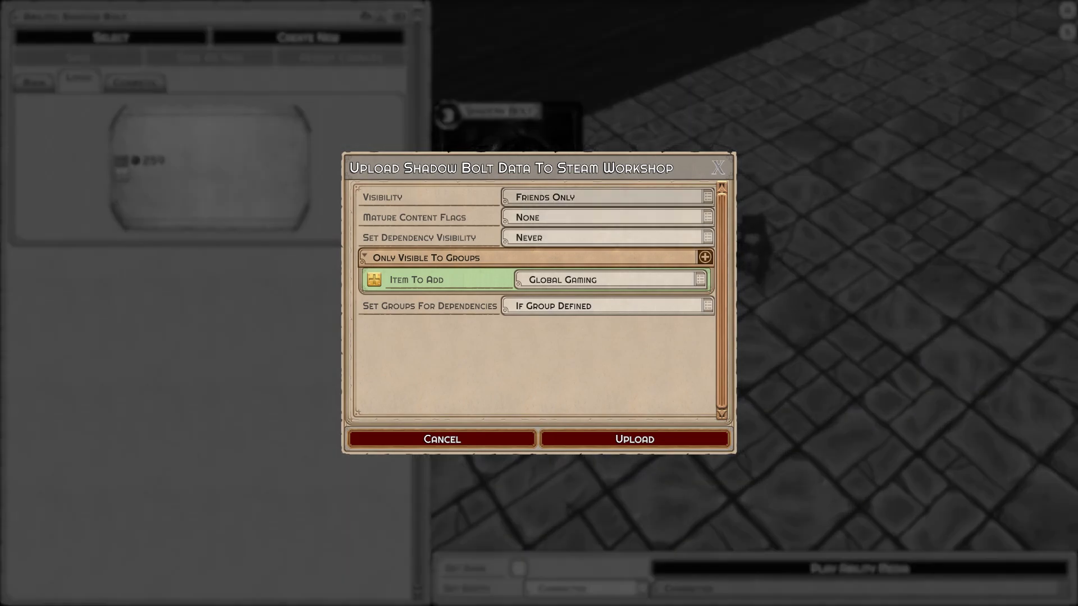
left_click(606, 197)
left_click(607, 217)
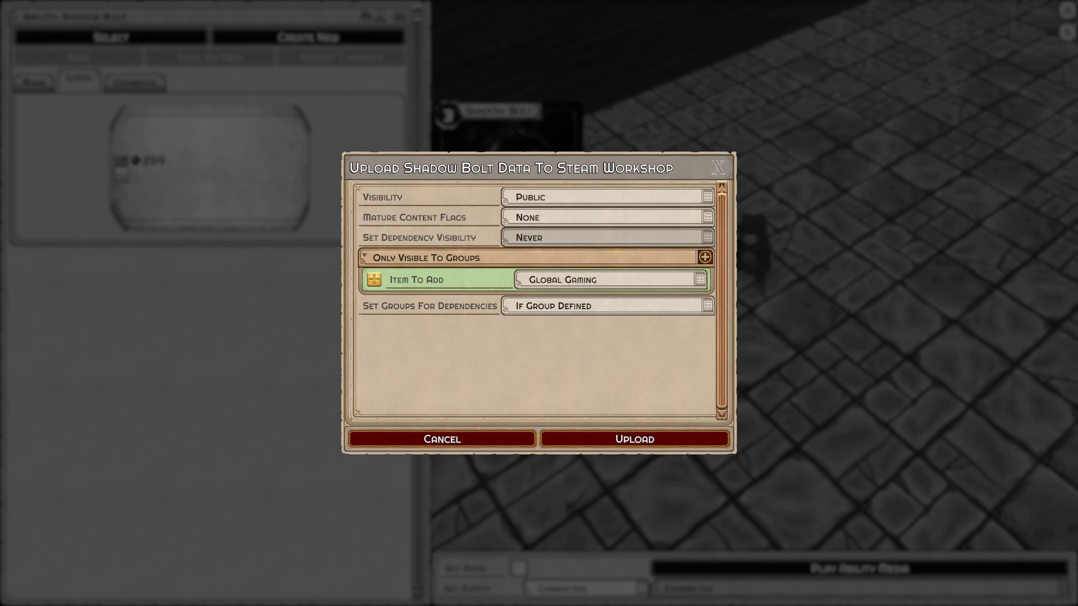
- Set dependency visibility to Always after briefly trying If Visibility Increased
left_click(607, 237)
left_click(611, 278)
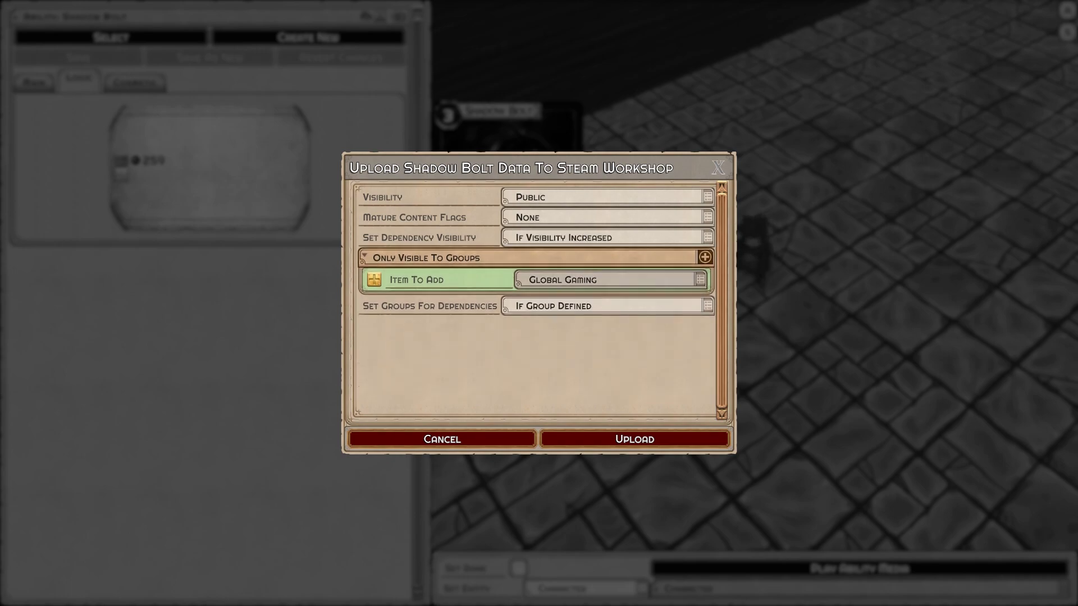
left_click(606, 237)
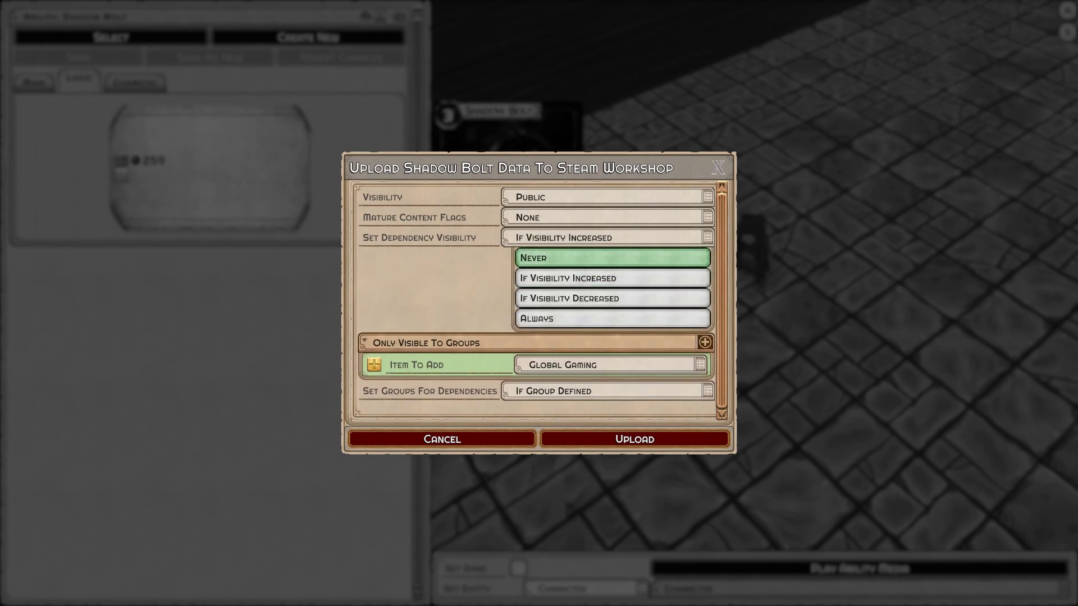
left_click(612, 318)
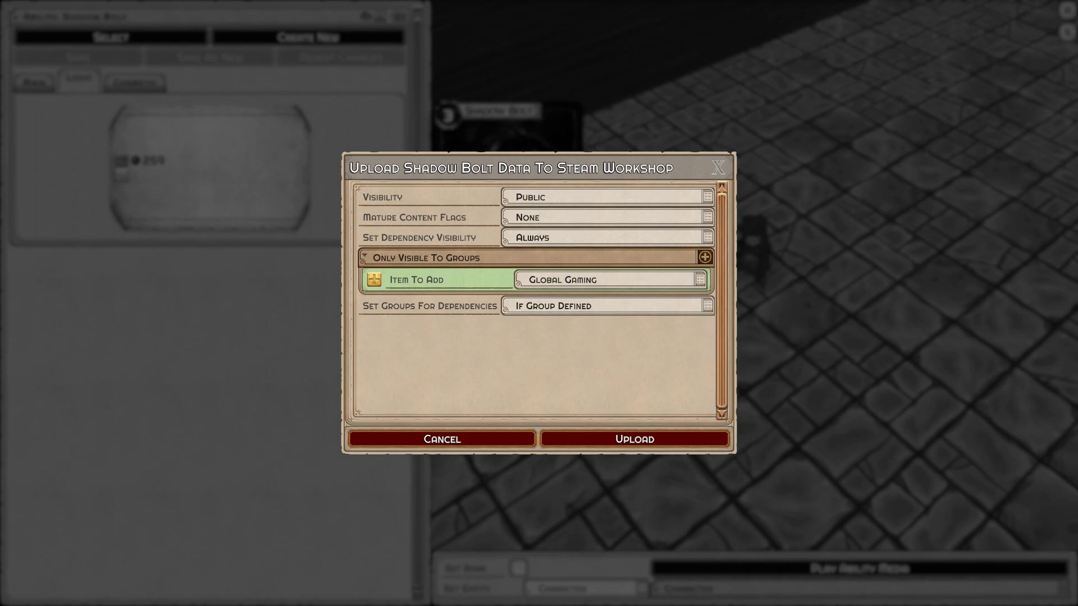
- Collapse and re-expand Only Visible To Groups, leaving the dependency group setting unchanged
left_click(536, 258)
left_click(536, 258)
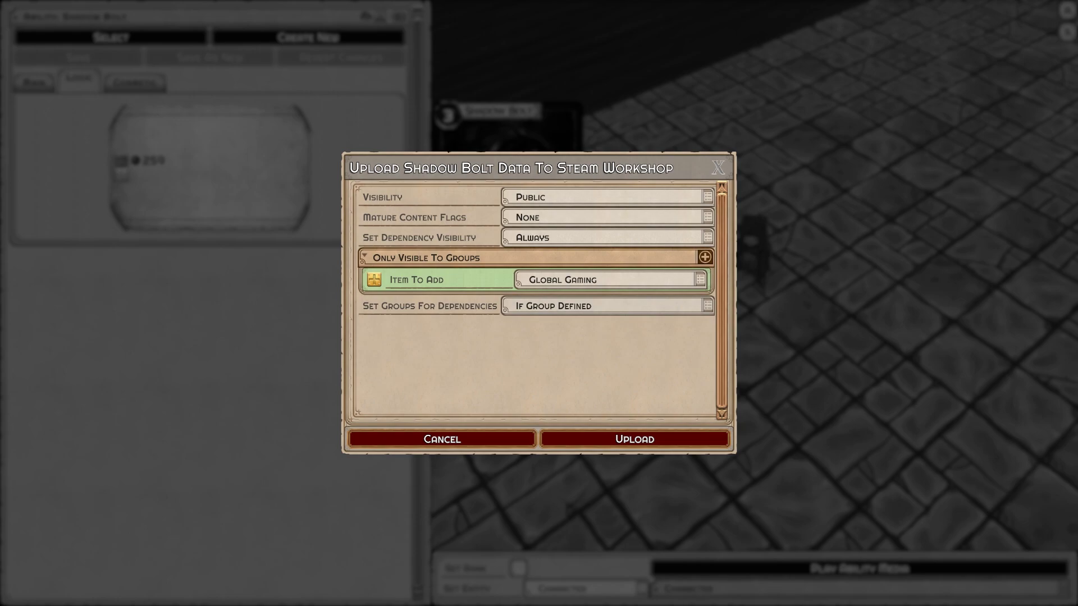
left_click(607, 306)
left_click(607, 306)
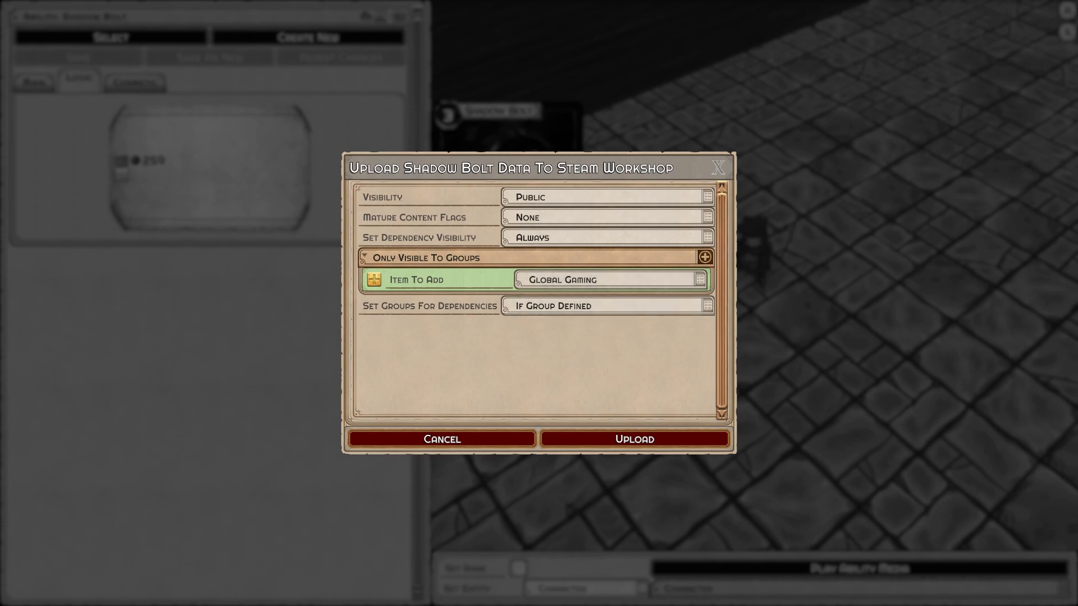
- Add then remove Global Gaming and a second group entry, and close the dialog without uploading
left_click(373, 279)
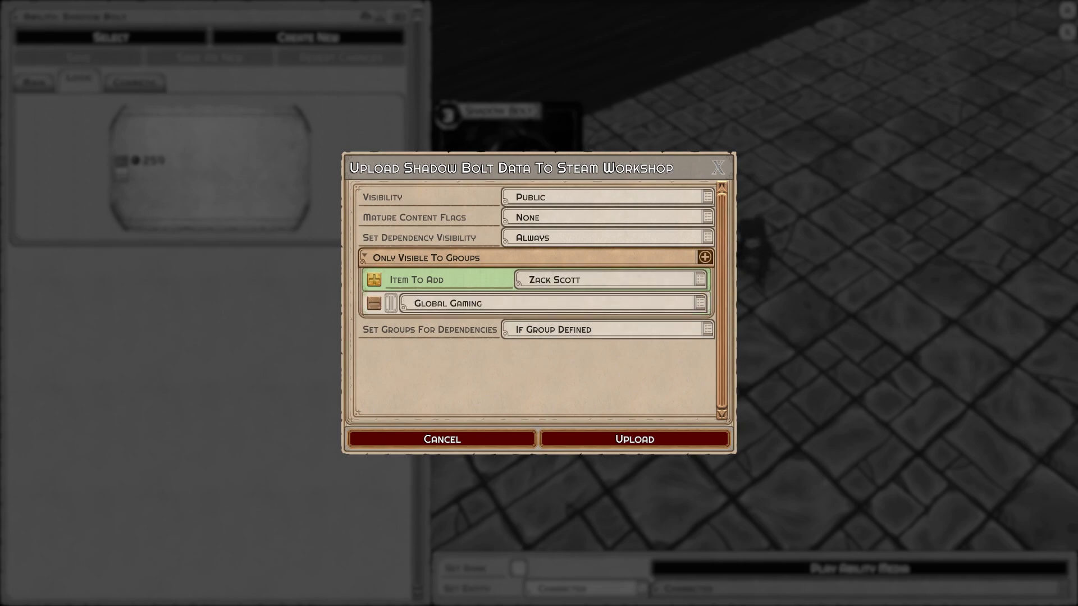
left_click(374, 279)
left_click(374, 327)
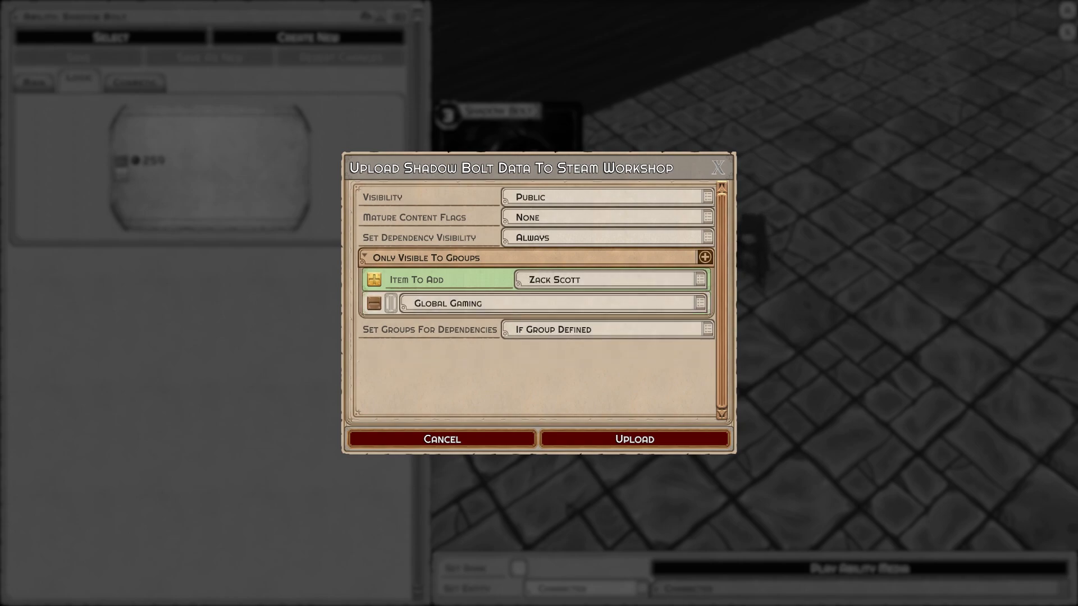
left_click(373, 303)
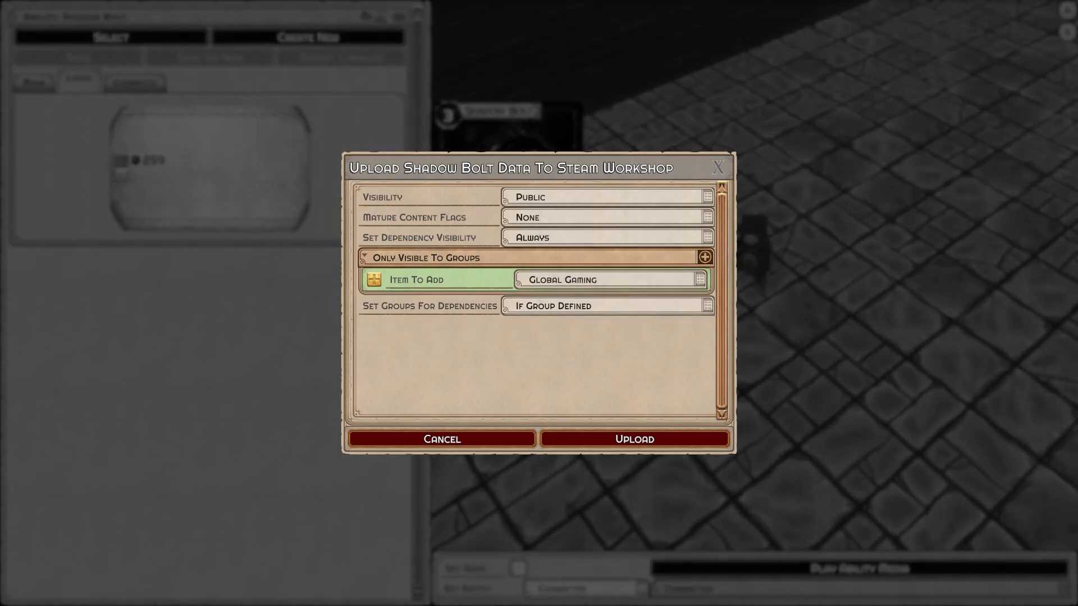
key("Escape")
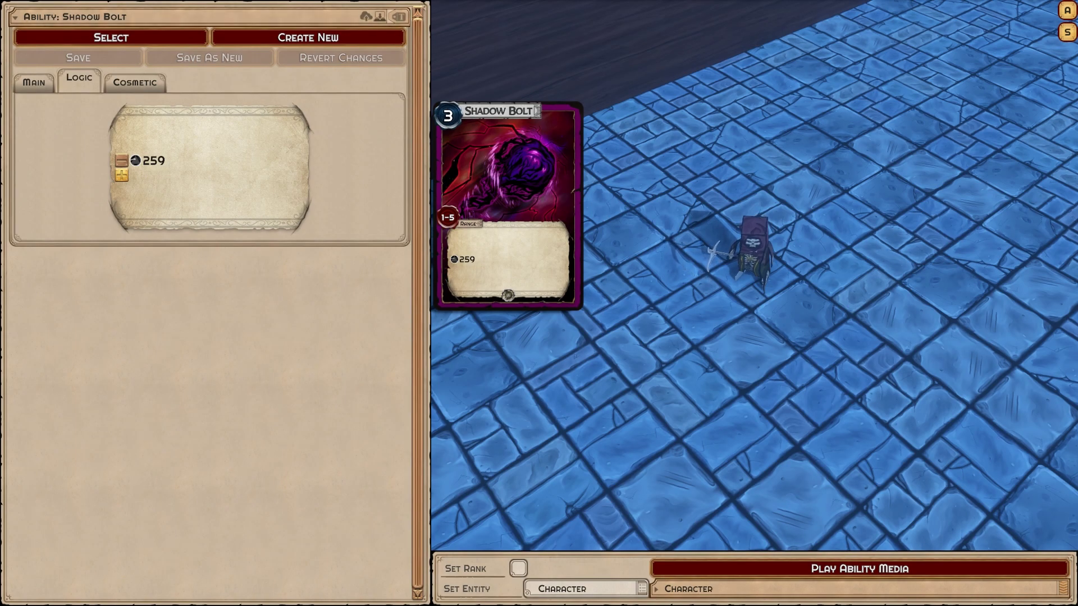
- Open the ability data Workshop search and filter results to Group Members Only
left_click(379, 16)
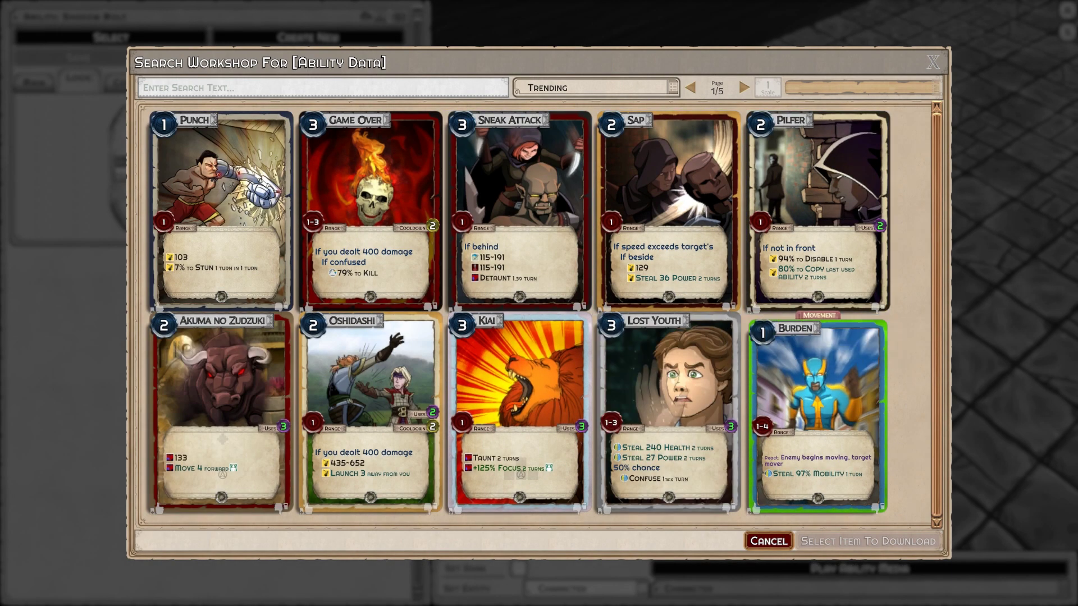
left_click(596, 88)
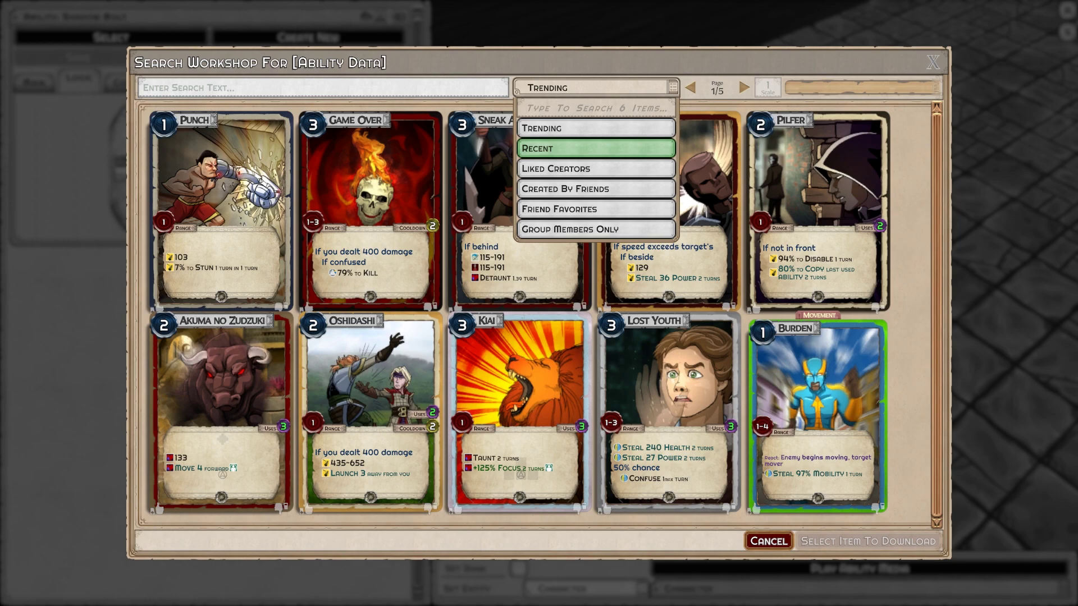
key("Down")
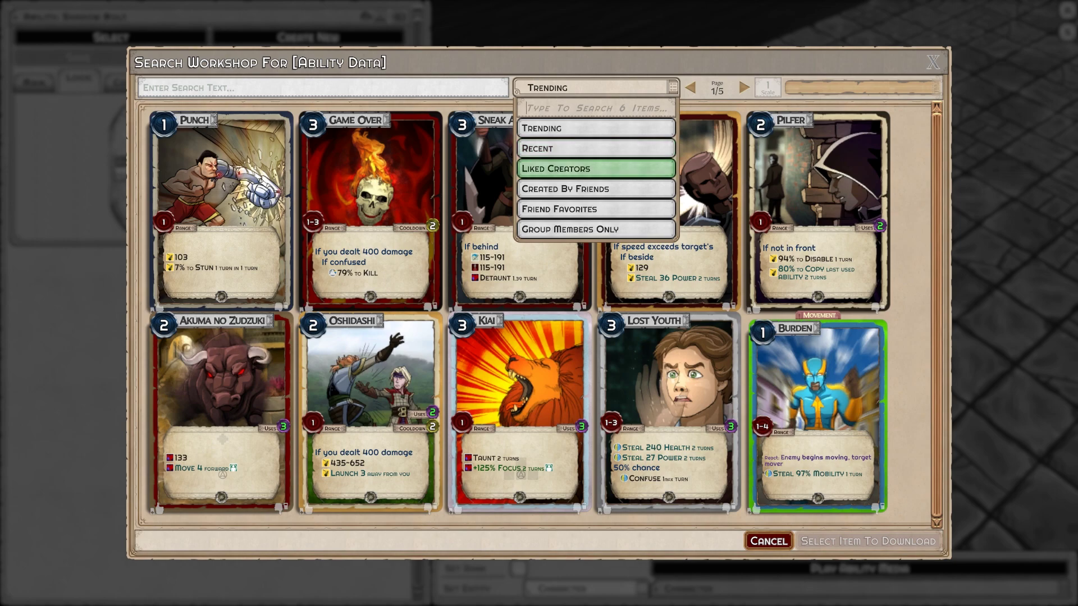
key("Down")
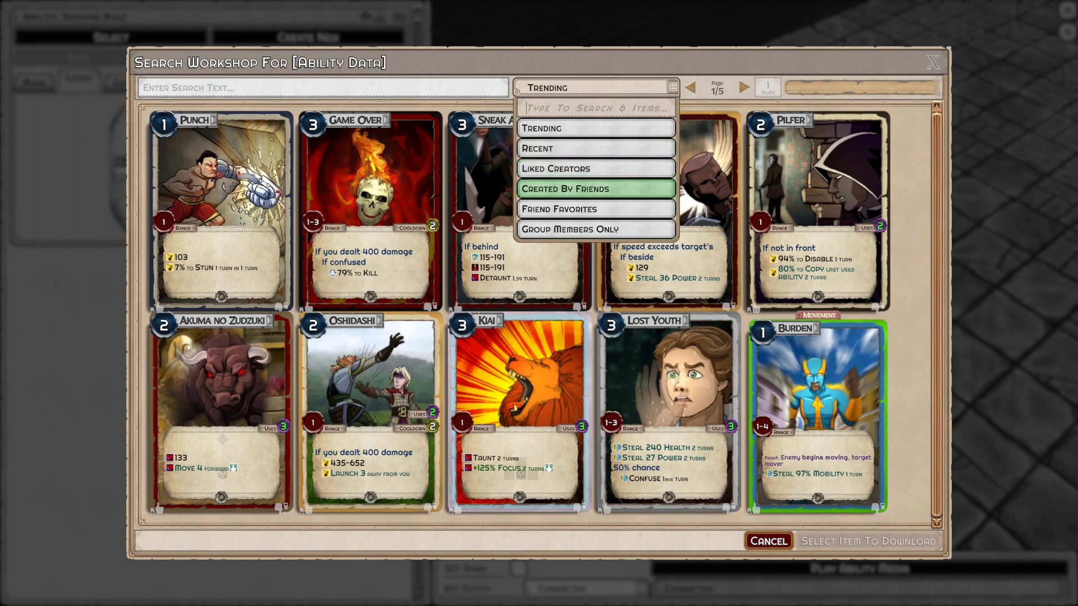
key("Down")
key("Down")
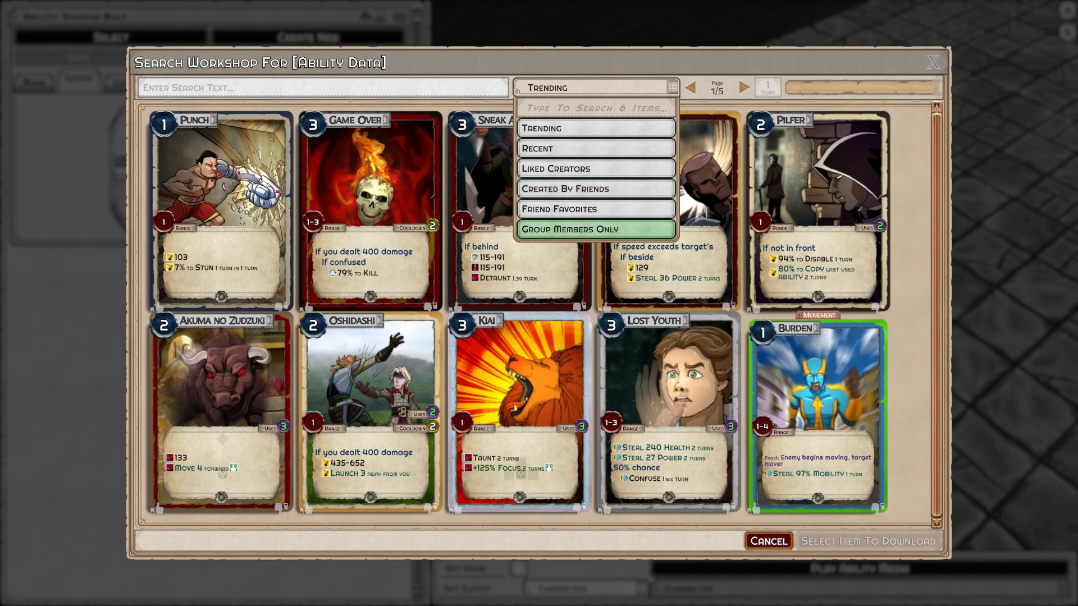
left_click(595, 229)
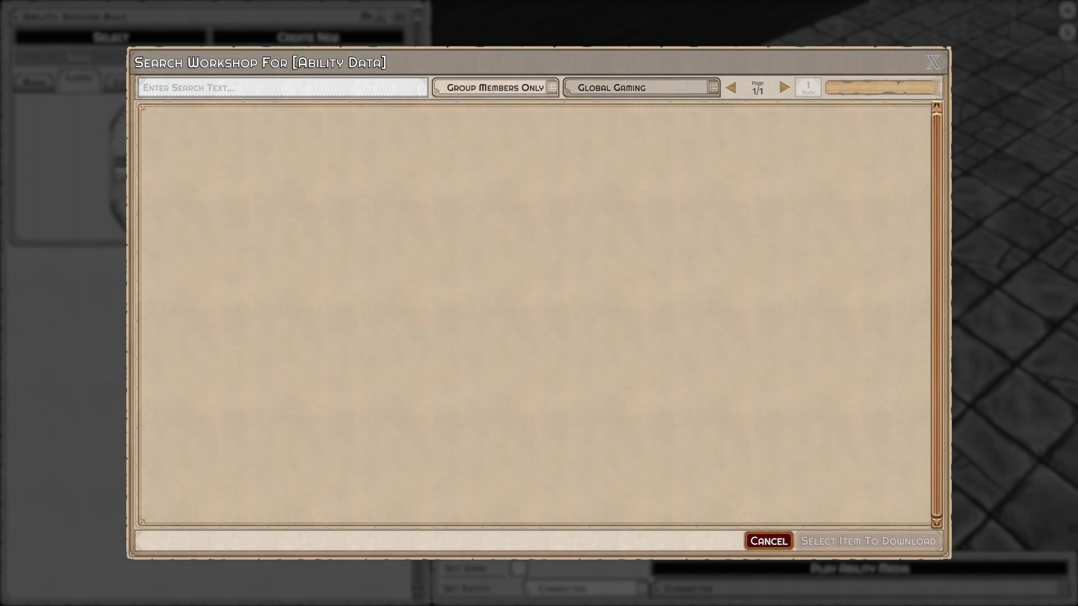
- Switch the Workshop results back to the Trending sort
left_click(495, 87)
key("Return")
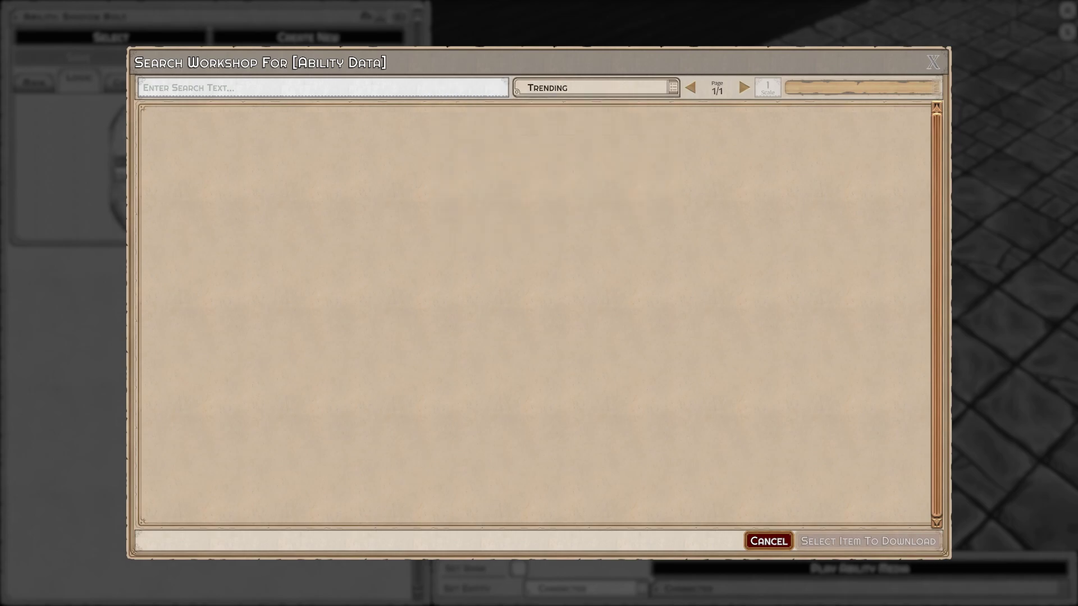
key("Return")
key("Down")
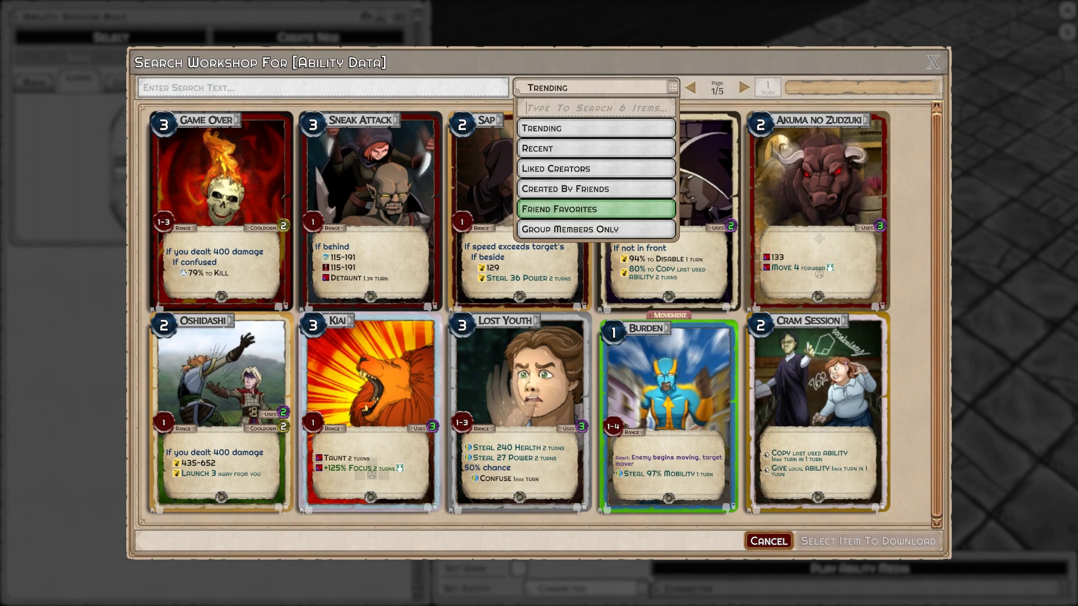
key("Up")
key("Up")
key("Up")
key("Up")
key("Up")
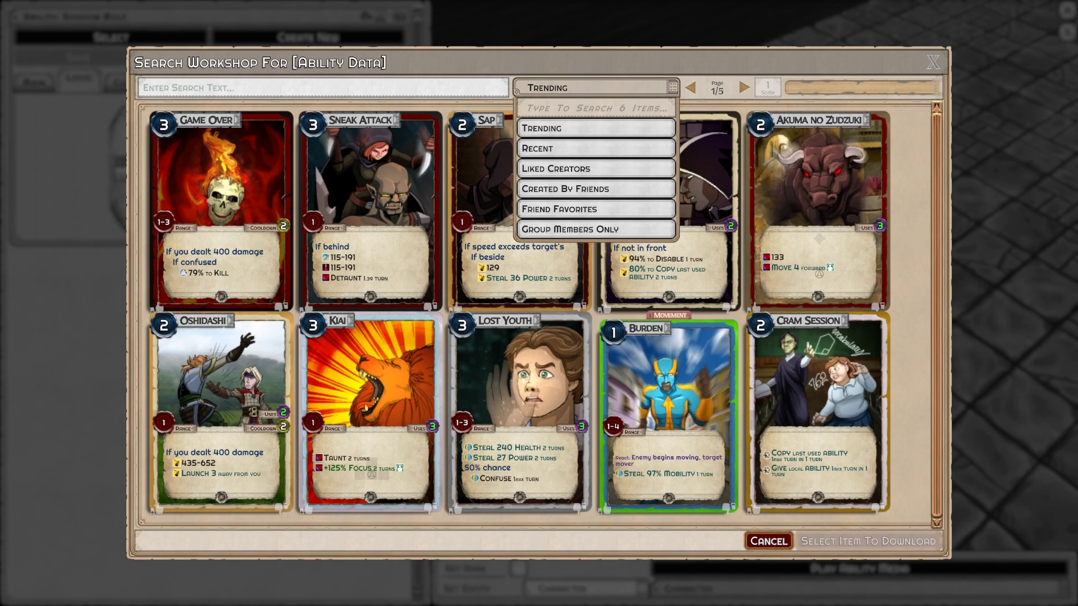
- Keep Trending sort, open the Game Over ability's Workshop Item Details, and give it a thumbs-up
left_click(548, 88)
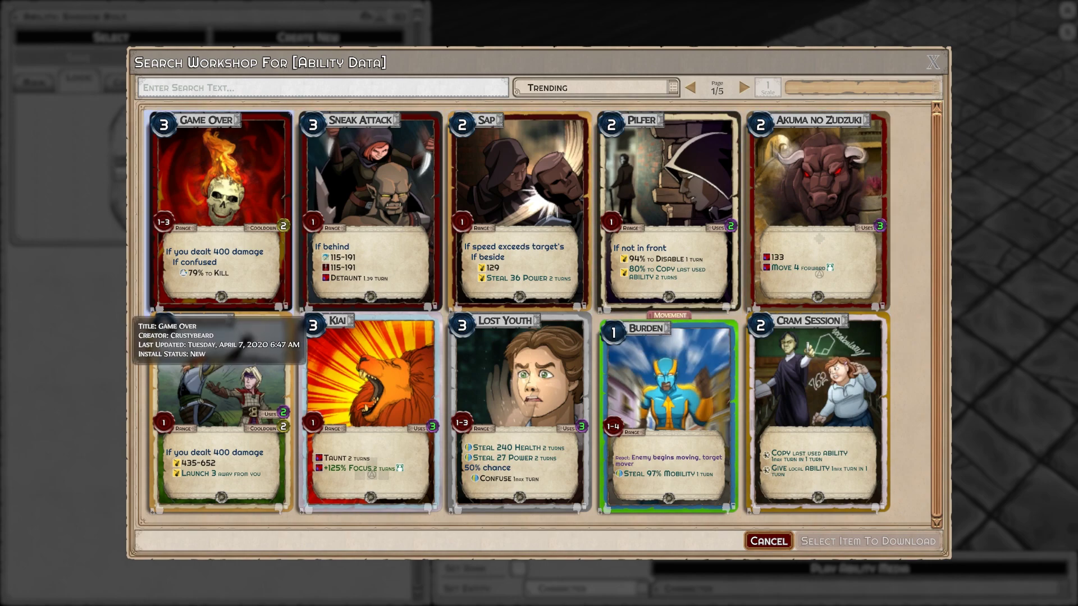
right_click(221, 212)
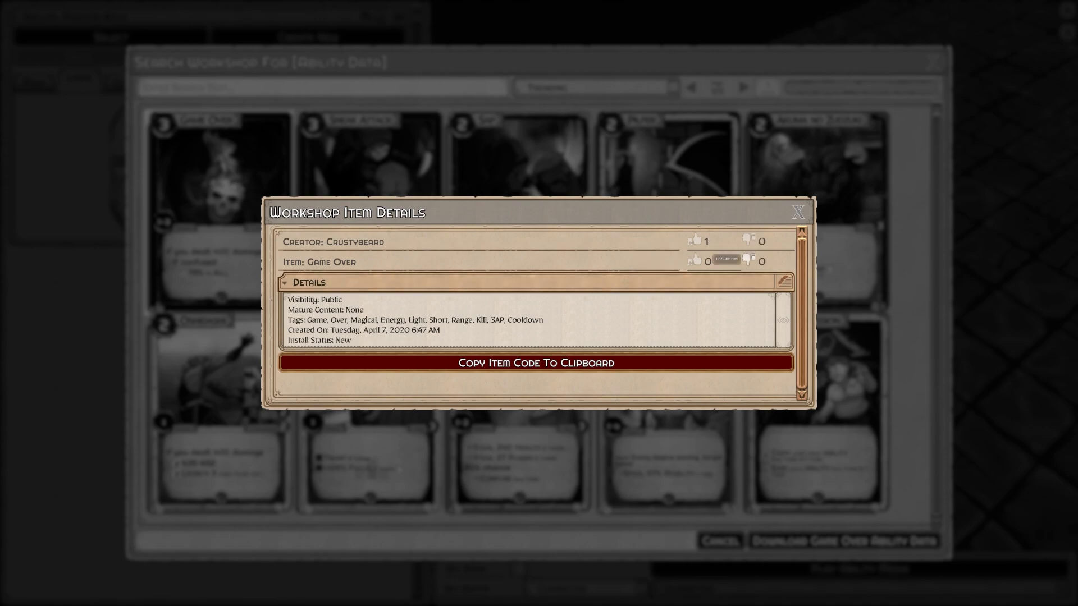
left_click(695, 260)
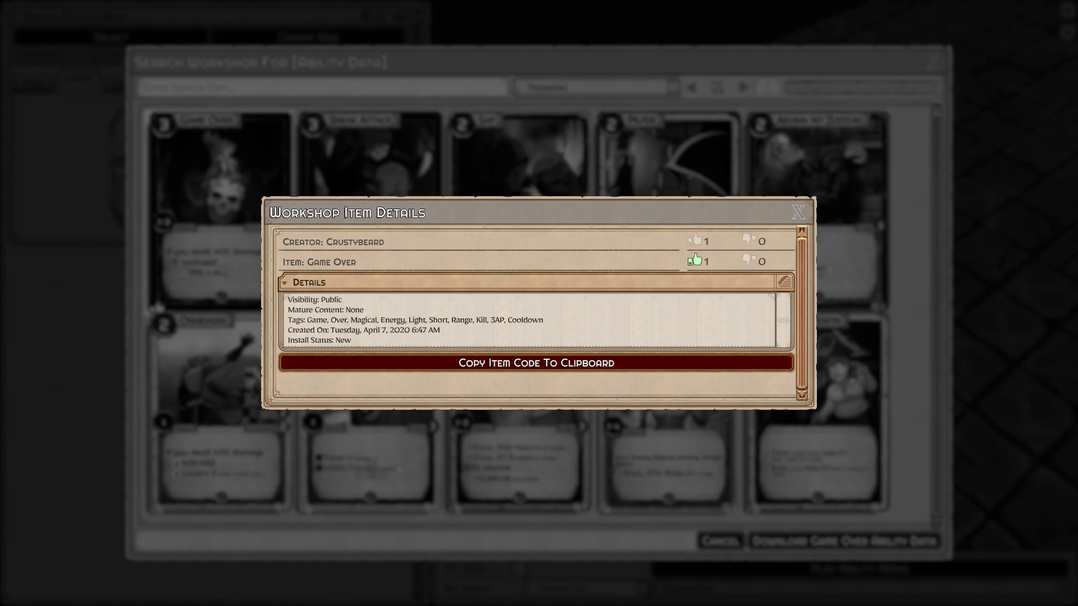
left_click(798, 212)
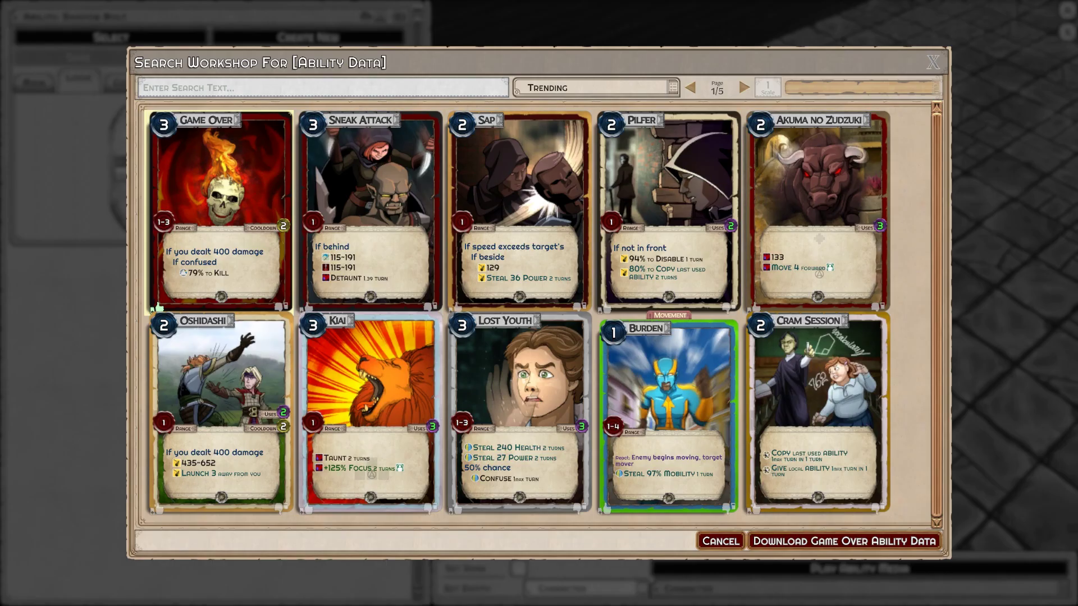
key("ctrl+v")
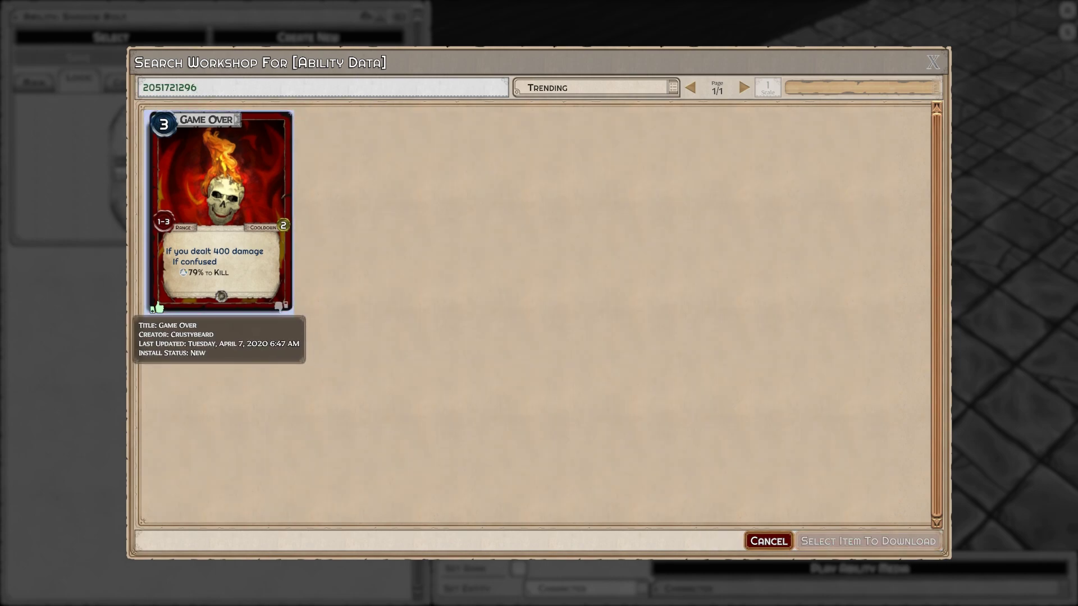
left_click_drag(200, 88, 142, 89)
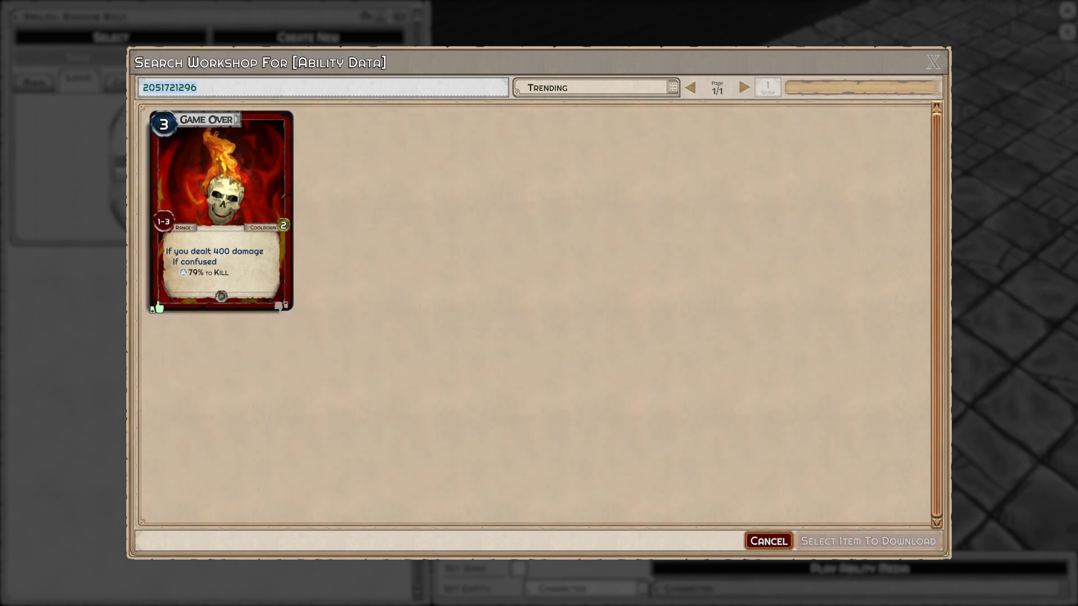
key("BackSpace")
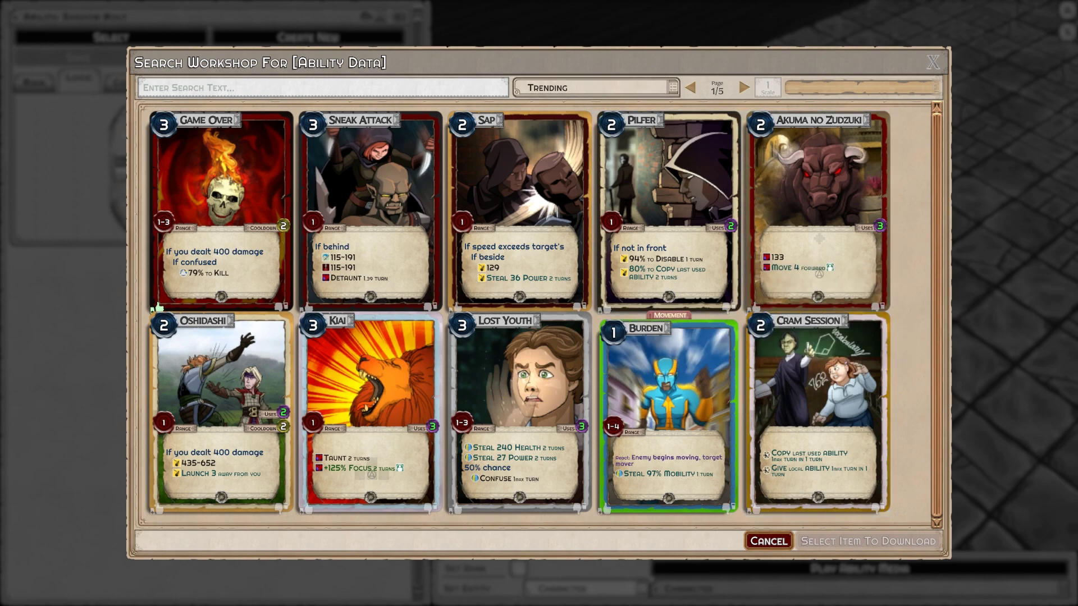
- Page through the trending abilities to pages 2 and 3, return to page 1, and close the workshop search
left_click(744, 88)
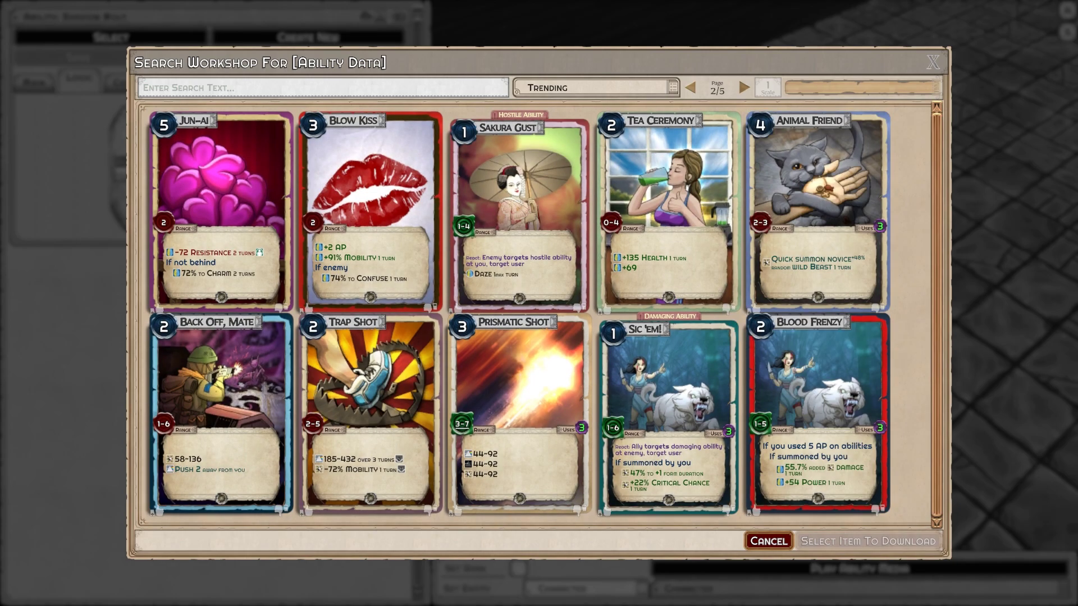
left_click(744, 87)
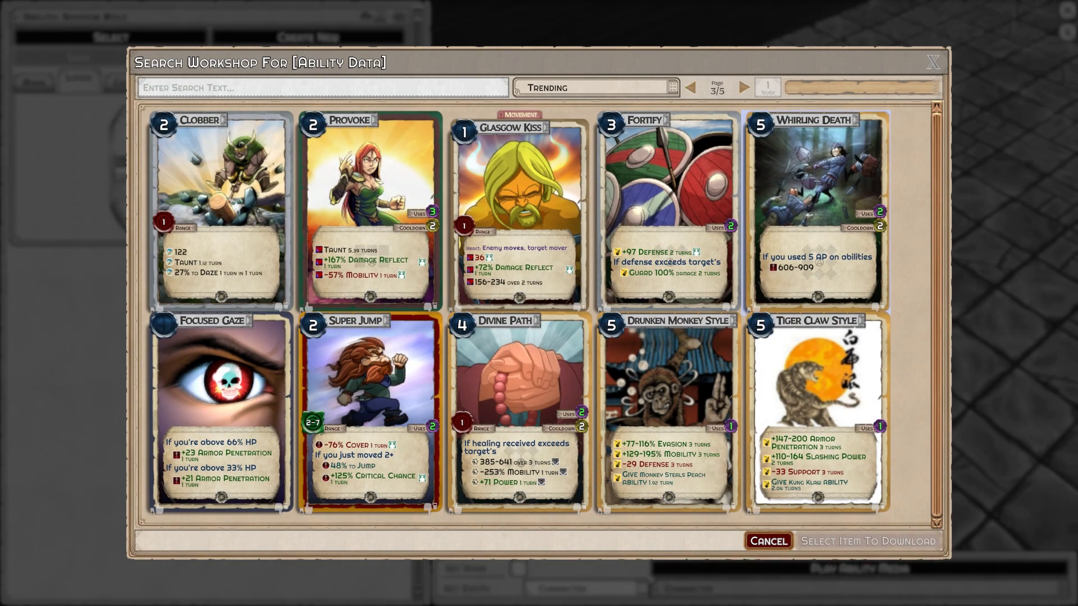
left_click(690, 87)
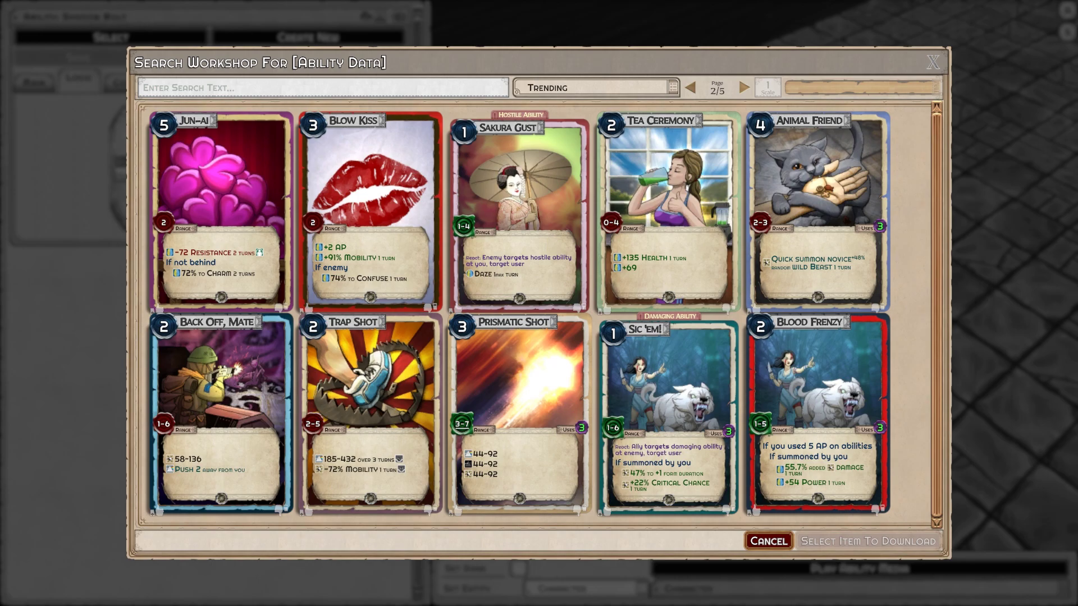
left_click(690, 87)
left_click(744, 87)
left_click(744, 87)
left_click(689, 87)
left_click(689, 87)
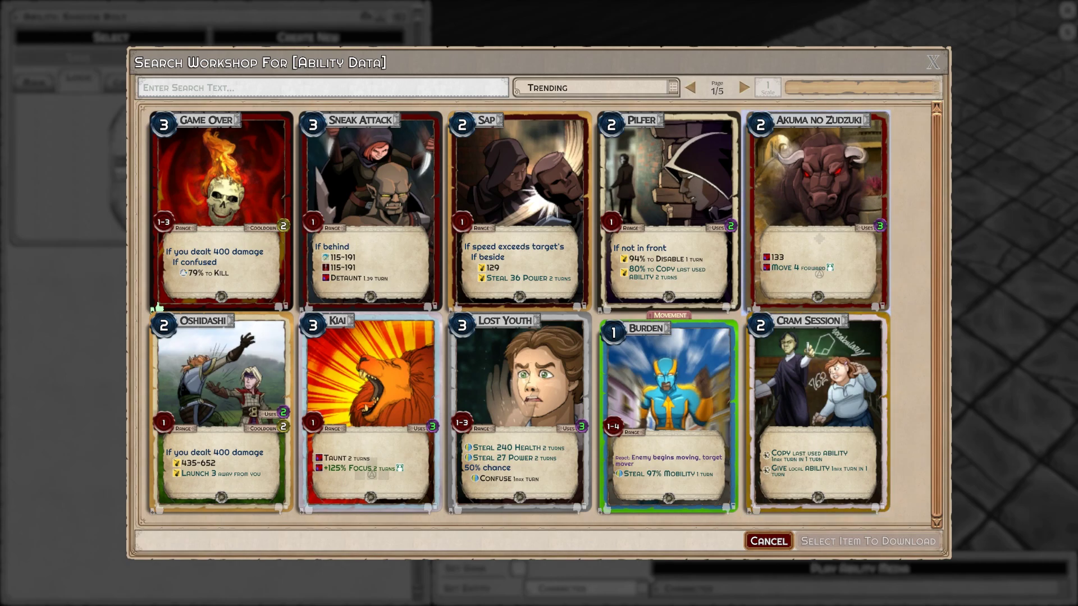
key("Escape")
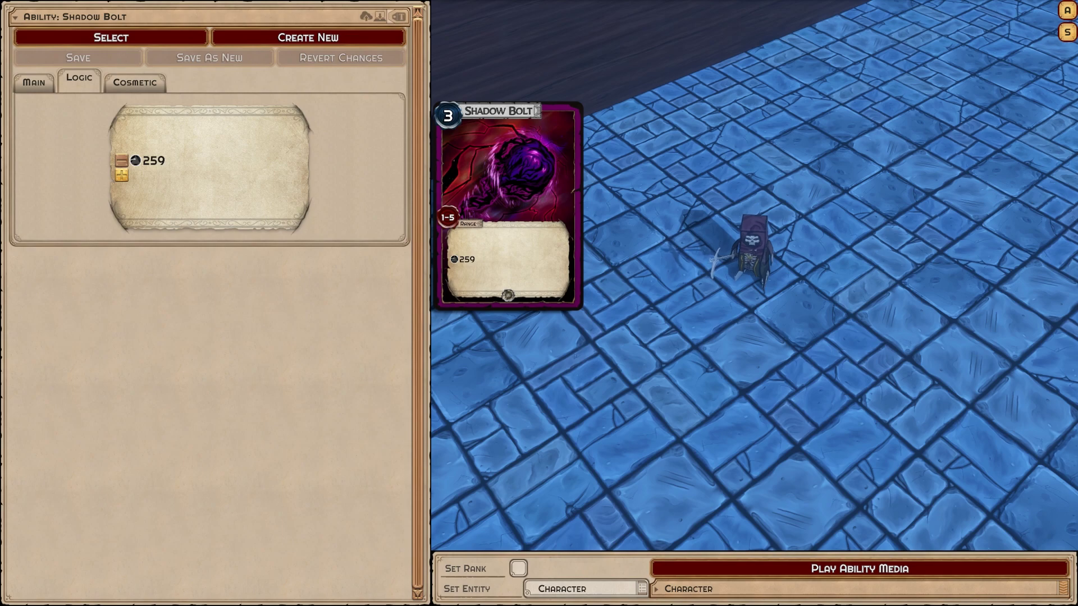
- Dismiss the saved-ability search and scroll the scene chooser toward Character Creation
left_click(111, 38)
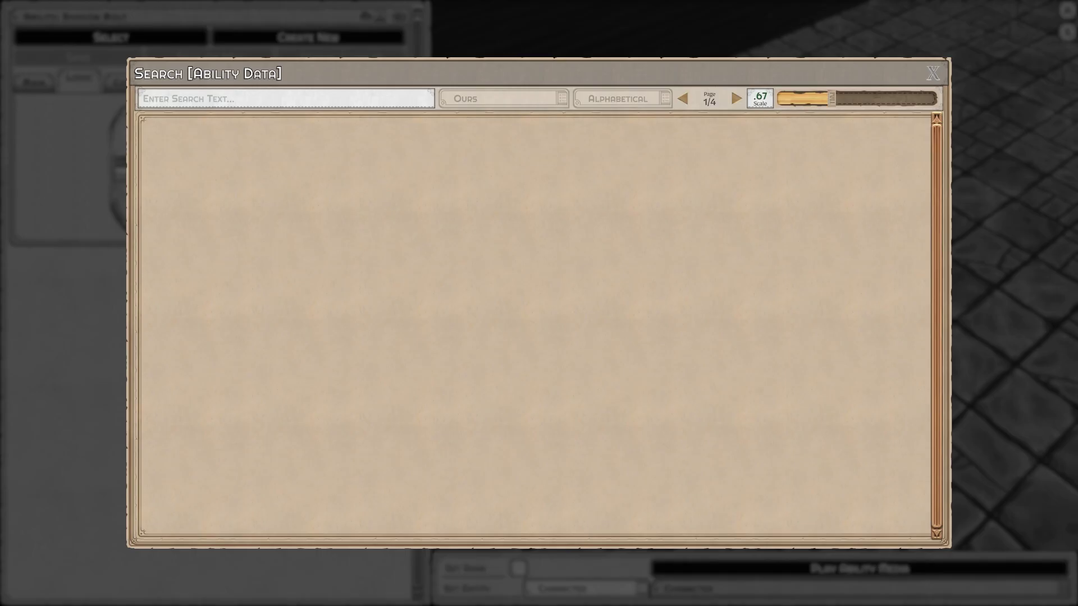
key("Escape")
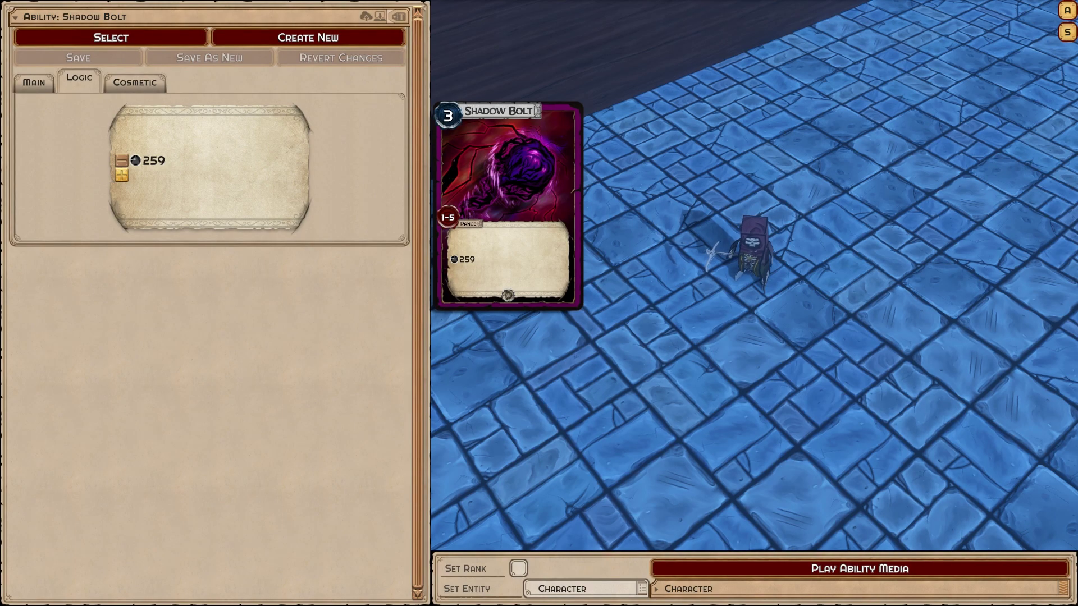
key("Escape")
scroll(533, 303, "down", 1)
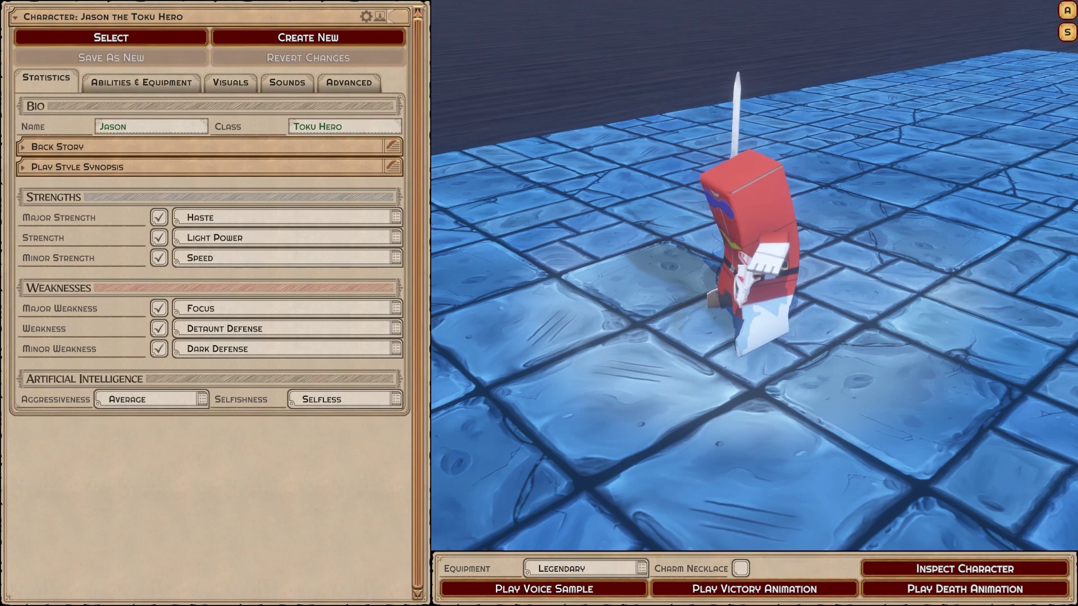
- Filter saved characters to Others only, then view and close Jason the Toku Hero's workshop details
left_click(111, 38)
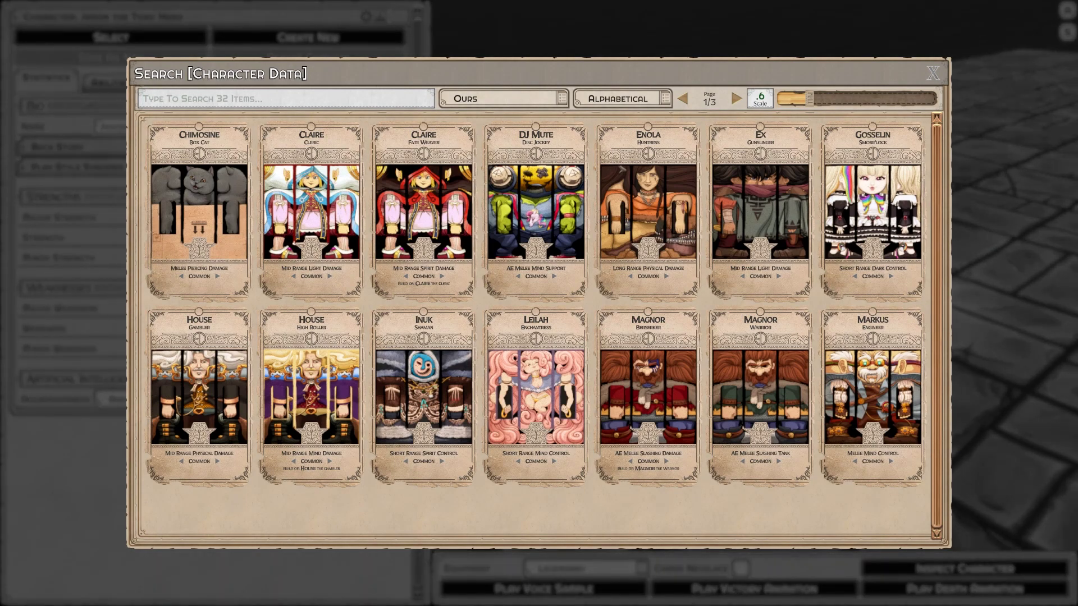
left_click(502, 98)
left_click(504, 159)
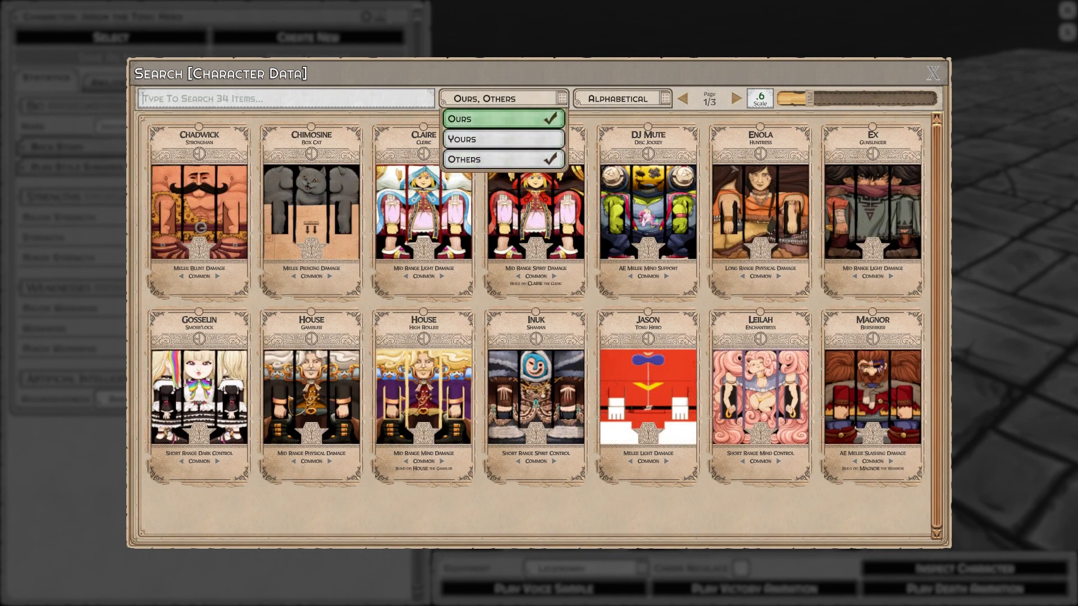
left_click(504, 119)
left_click(310, 213)
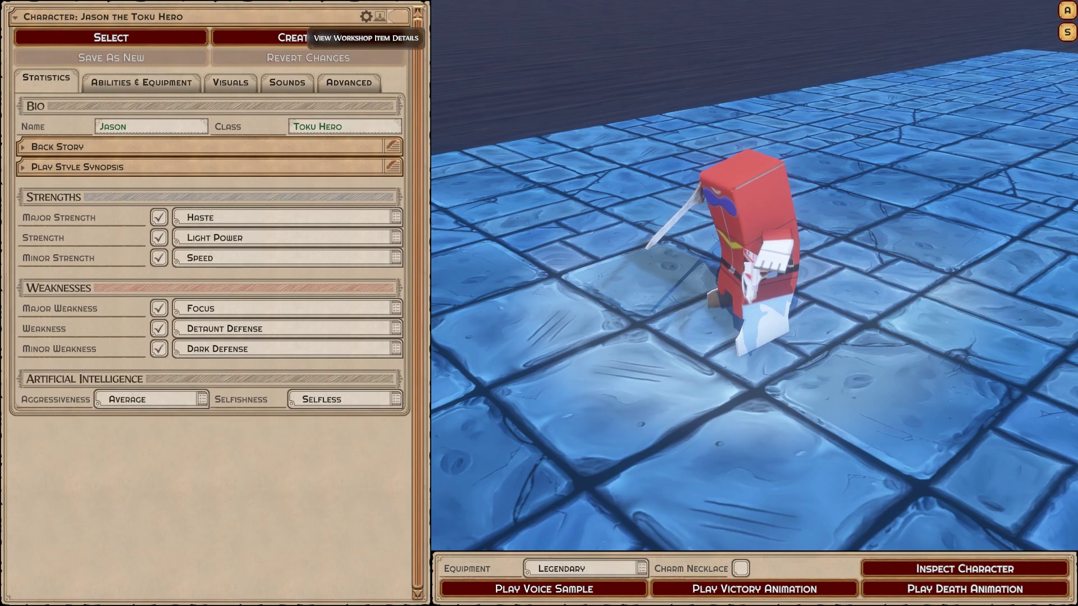
left_click(380, 16)
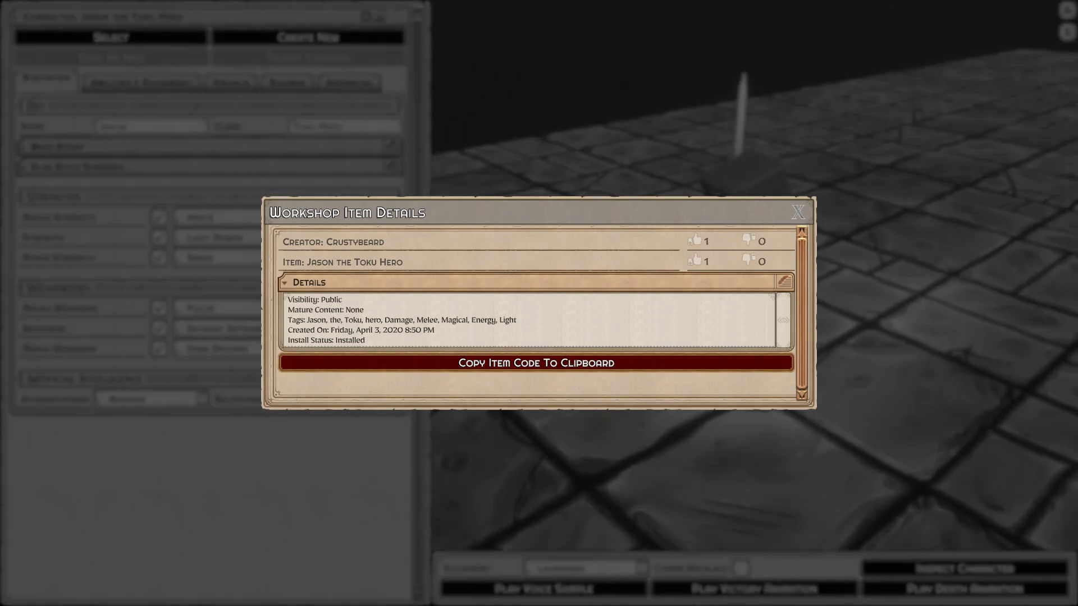
left_click(798, 212)
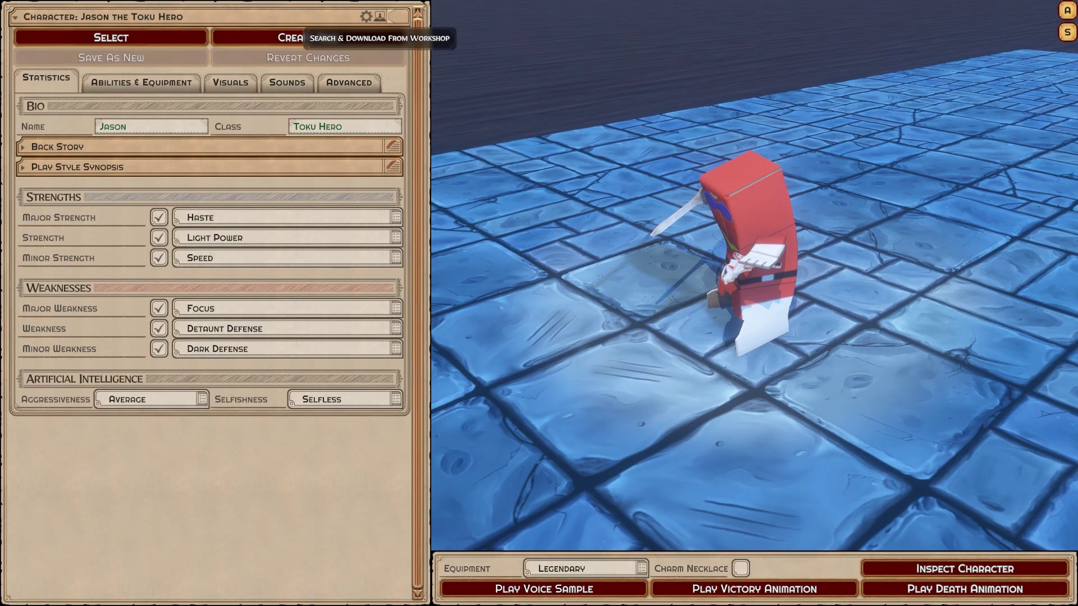
- Open the character workshop search and pick the Jason the Toku Hero card to download
left_click(379, 17)
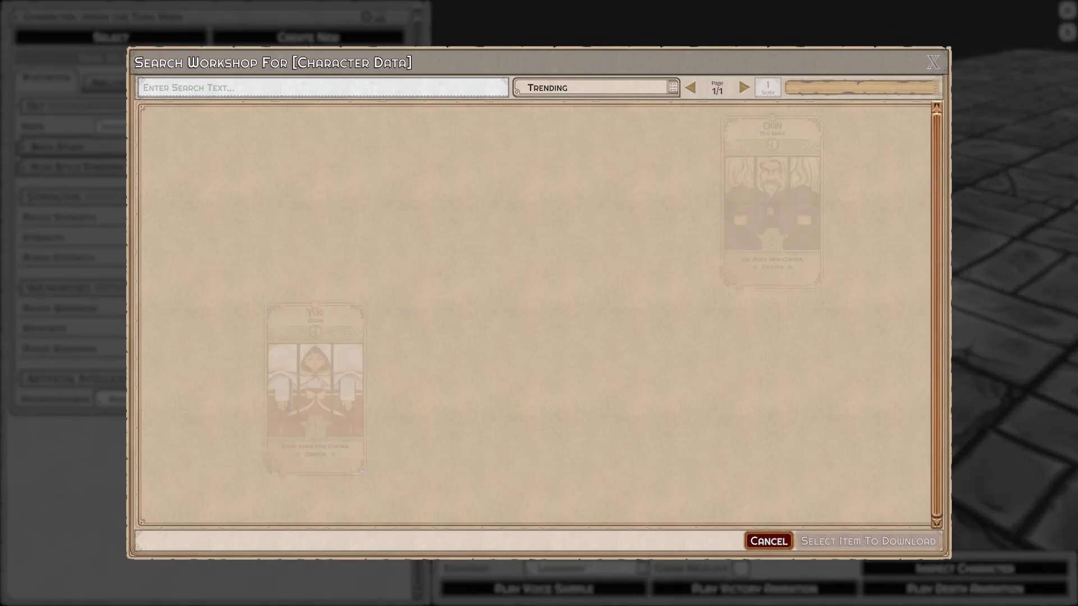
left_click(543, 203)
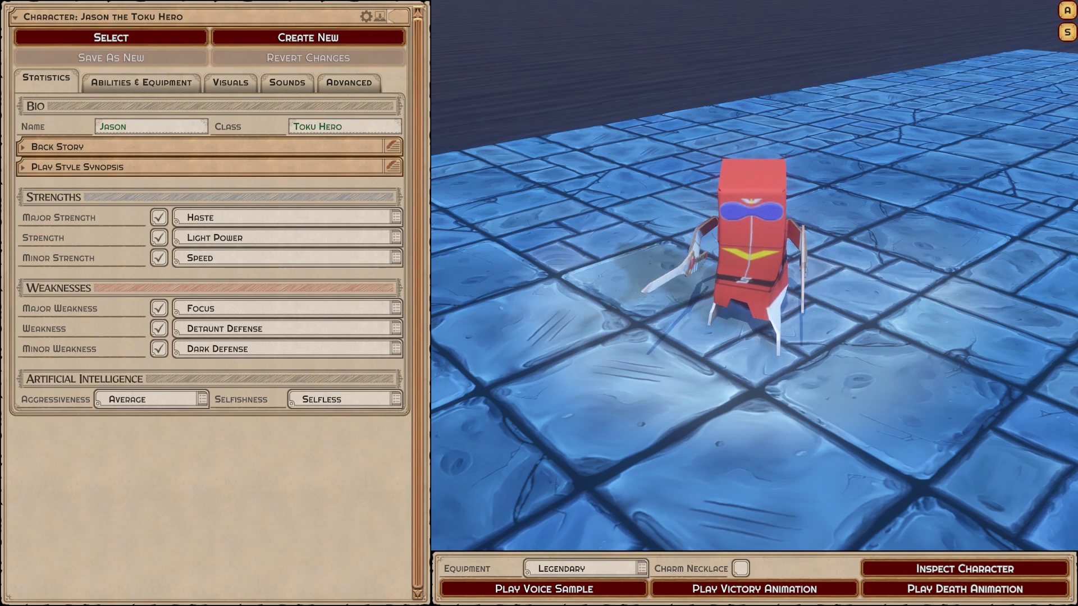
left_click(380, 16)
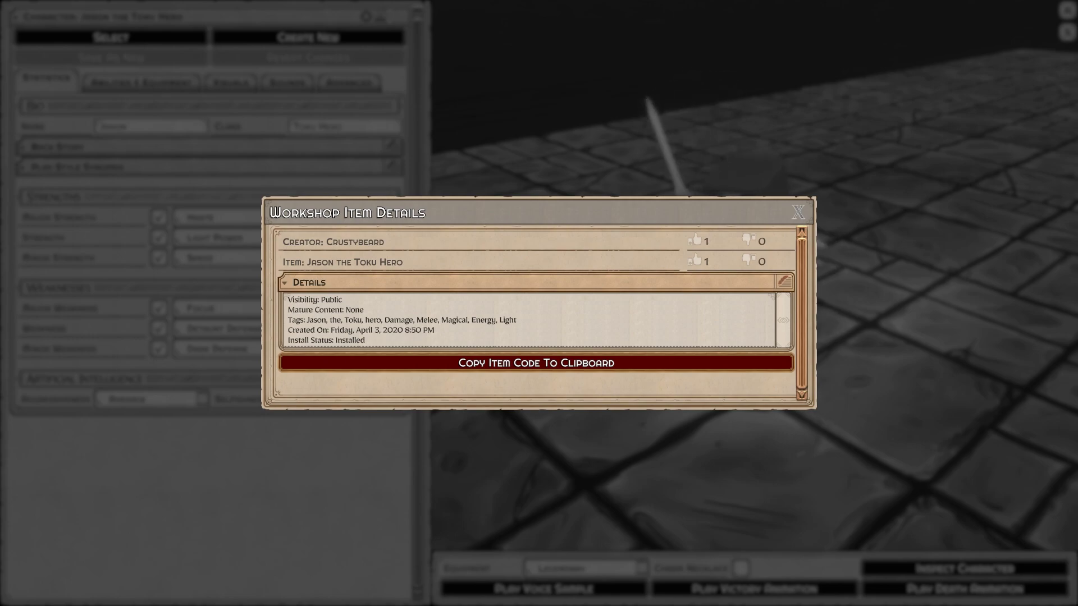
left_click(798, 212)
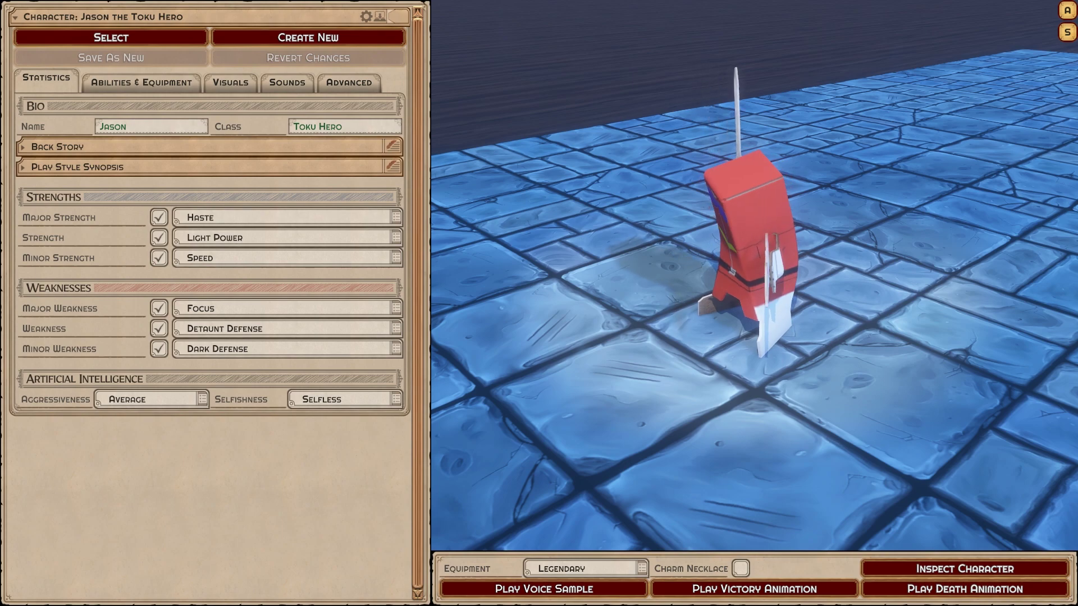